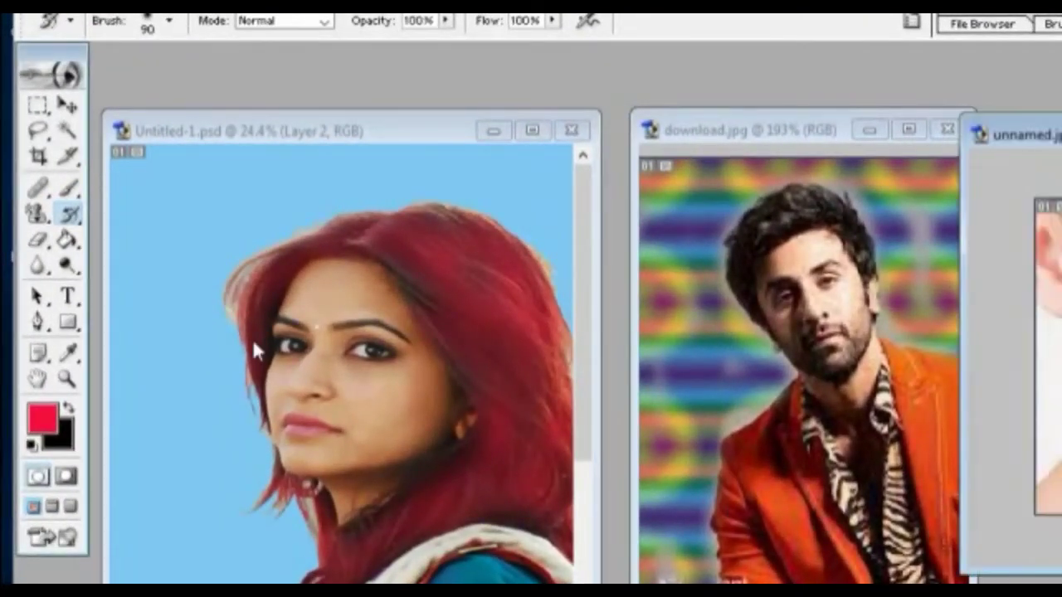
# - Select the Eraser tool in the toolbox
pyautogui.click(41, 241)
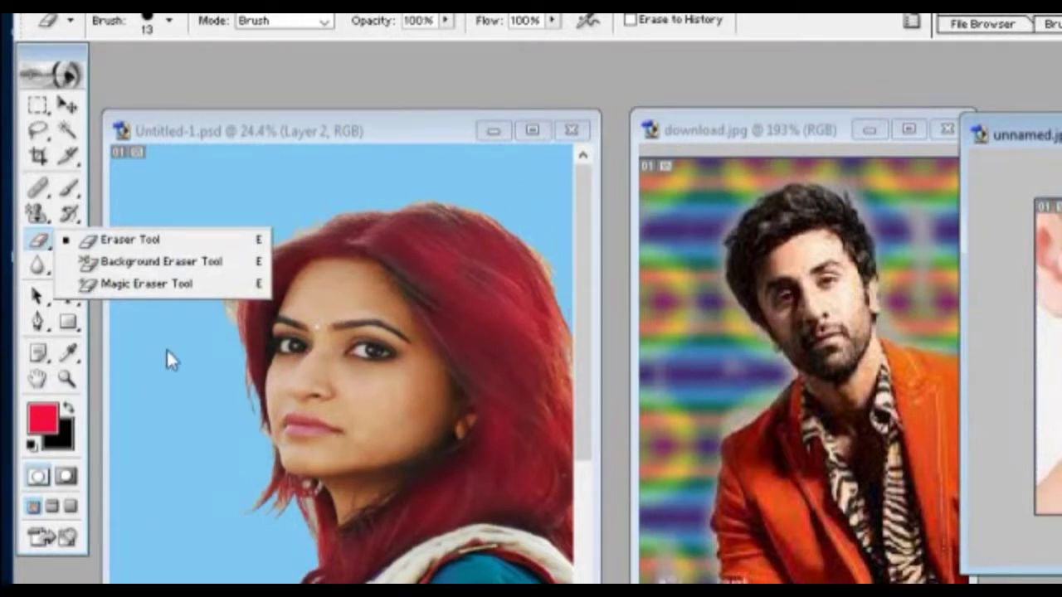
# - Keep the plain Eraser, enlarge its brush, and erase a strip down the left backdrop
pyautogui.click(190, 355)
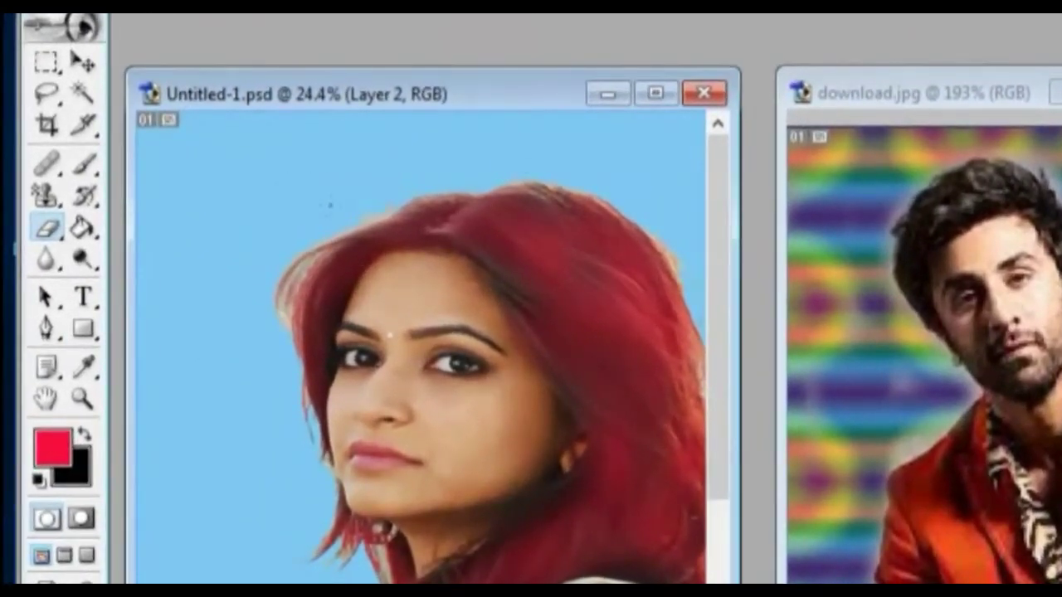
pyautogui.click(39, 229)
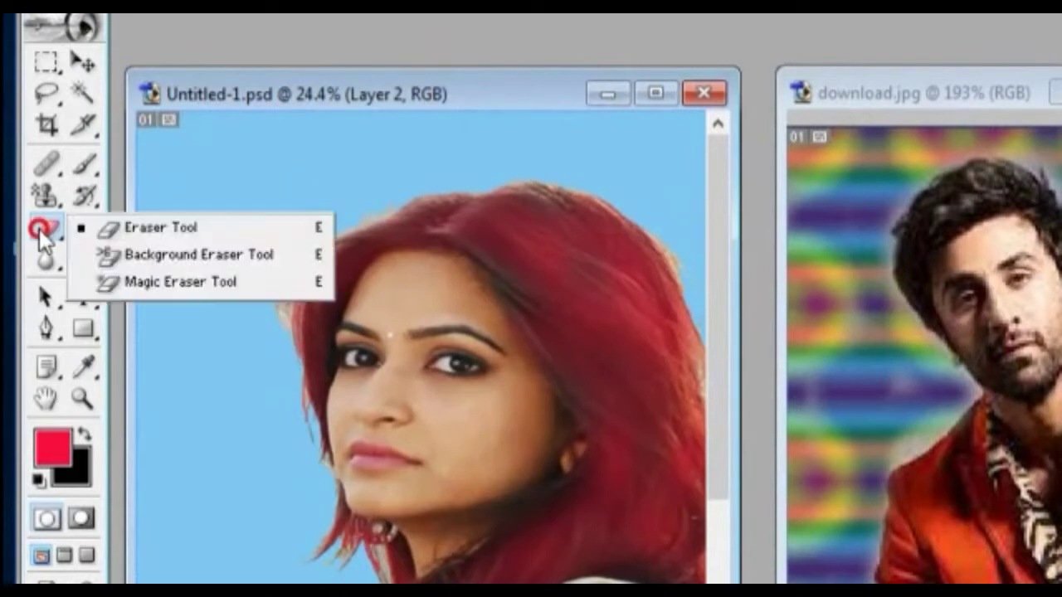
pyautogui.click(124, 234)
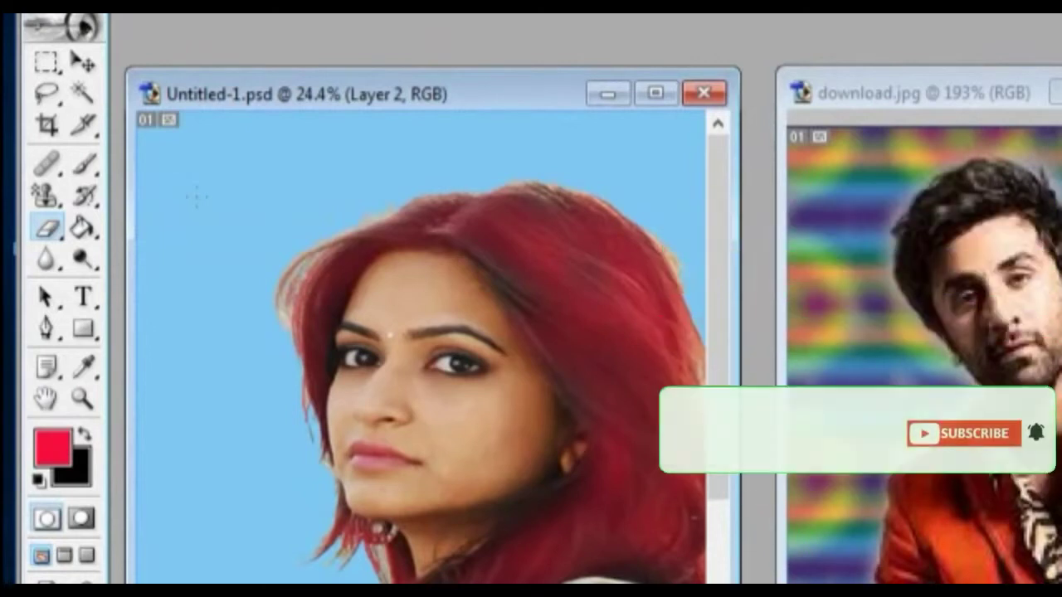
pyautogui.press(']')
pyautogui.press(']')
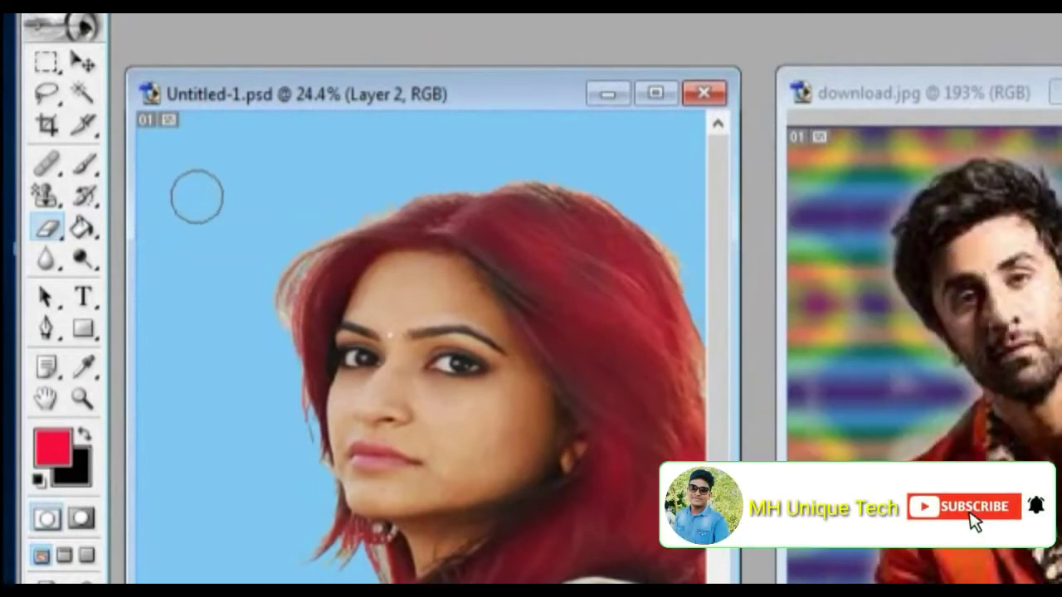
pyautogui.press(']')
pyautogui.press(']')
pyautogui.press(']')
pyautogui.moveTo(161, 179)
pyautogui.mouseDown()
pyautogui.moveTo(178, 310)
pyautogui.moveTo(171, 490)
pyautogui.moveTo(146, 372)
pyautogui.moveTo(142, 190)
pyautogui.moveTo(171, 138)
pyautogui.moveTo(274, 126)
pyautogui.moveTo(356, 135)
pyautogui.moveTo(173, 223)
pyautogui.moveTo(238, 122)
pyautogui.mouseUp()
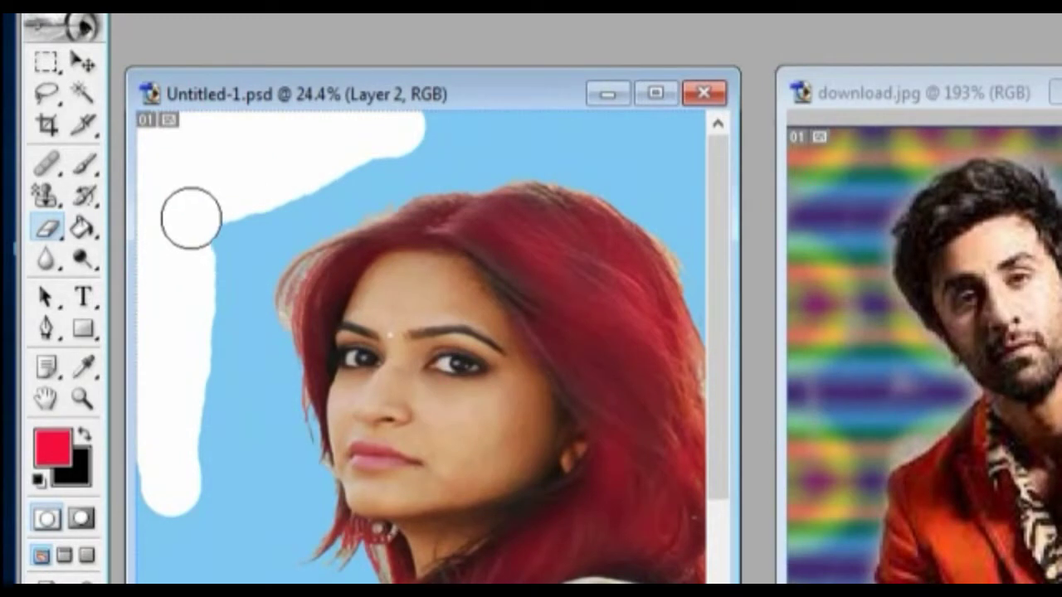
# - Flatten the image, swap colours so red is background, and erase the left and top backdrop to red
pyautogui.hotkey('ctrl', 'e')
pyautogui.click(86, 436)
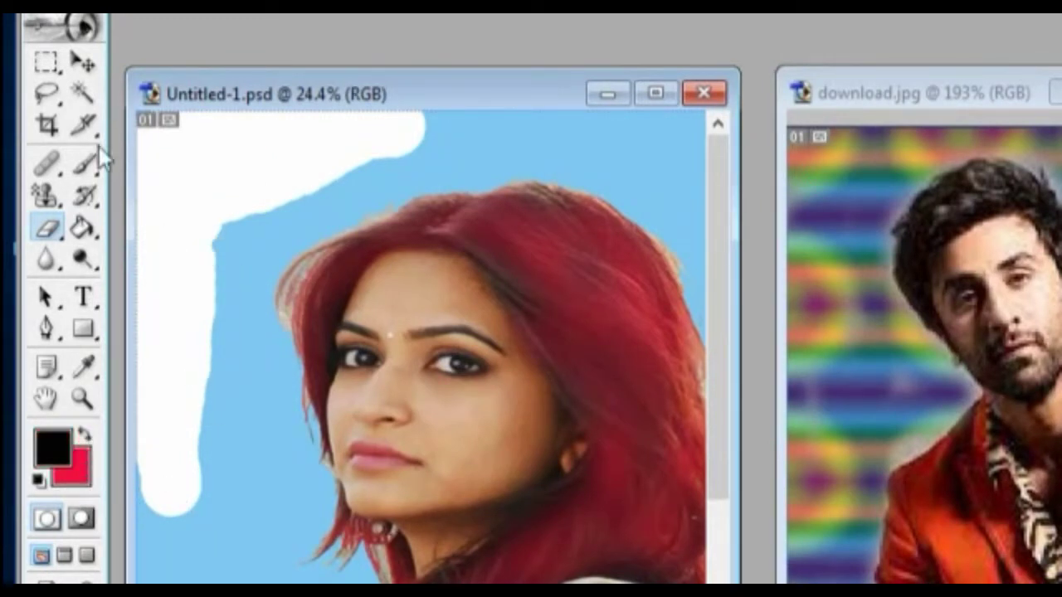
pyautogui.moveTo(169, 125)
pyautogui.mouseDown()
pyautogui.moveTo(147, 401)
pyautogui.moveTo(185, 237)
pyautogui.moveTo(408, 107)
pyautogui.moveTo(583, 111)
pyautogui.moveTo(682, 149)
pyautogui.moveTo(702, 232)
pyautogui.mouseUp()
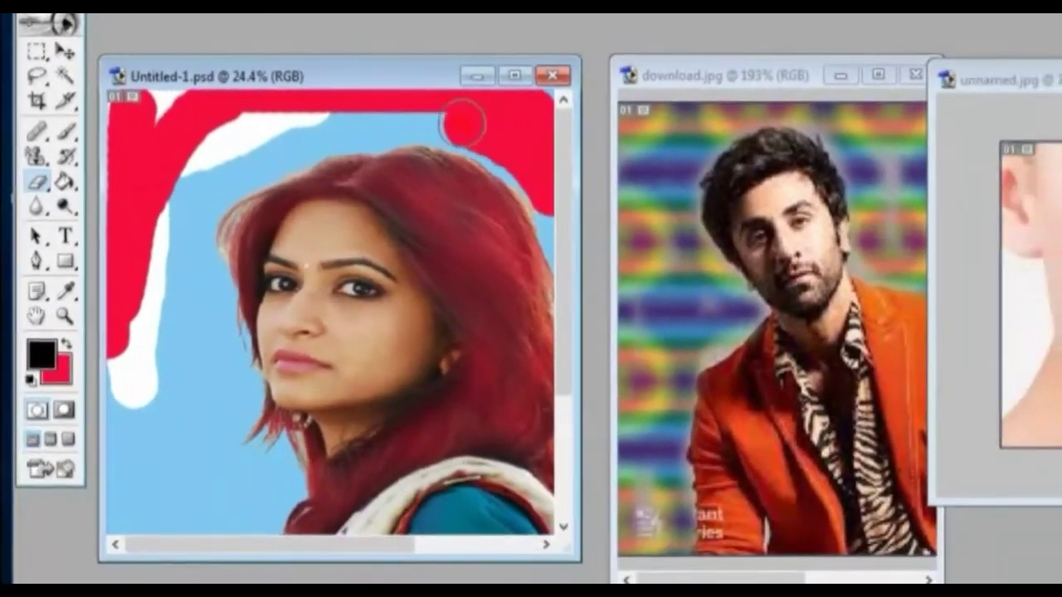
pyautogui.moveTo(462, 123)
pyautogui.mouseDown()
pyautogui.moveTo(346, 114)
pyautogui.moveTo(225, 131)
pyautogui.moveTo(277, 118)
pyautogui.moveTo(161, 230)
pyautogui.moveTo(138, 387)
pyautogui.moveTo(100, 294)
pyautogui.moveTo(128, 319)
pyautogui.moveTo(124, 519)
pyautogui.moveTo(247, 519)
pyautogui.moveTo(149, 487)
pyautogui.moveTo(185, 244)
pyautogui.moveTo(246, 149)
pyautogui.mouseUp()
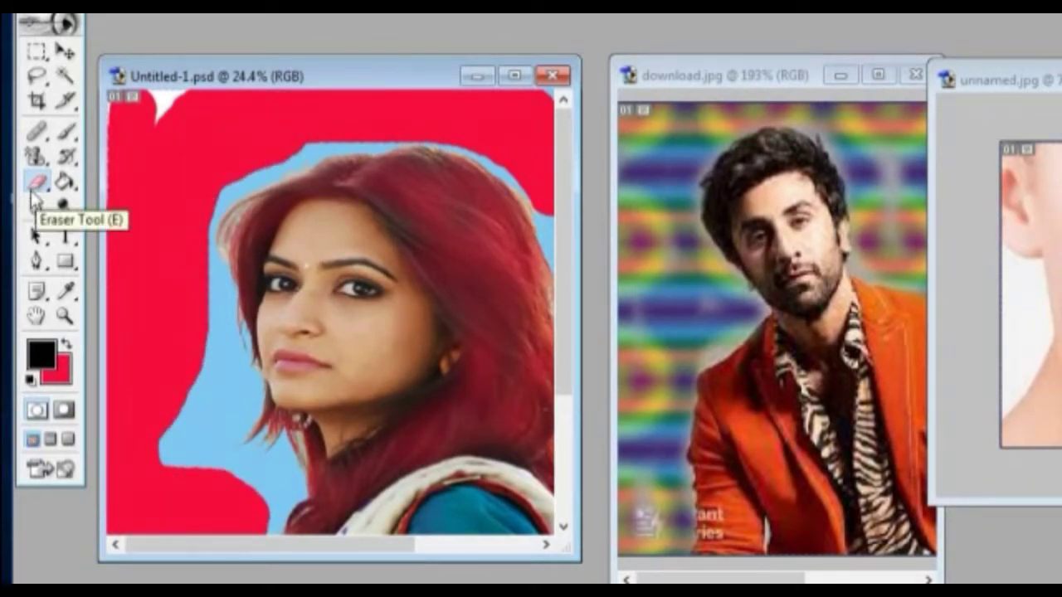
# - Erase the red top-left and left-edge backdrop to transparency with the Background Eraser Tool
pyautogui.click(36, 184)
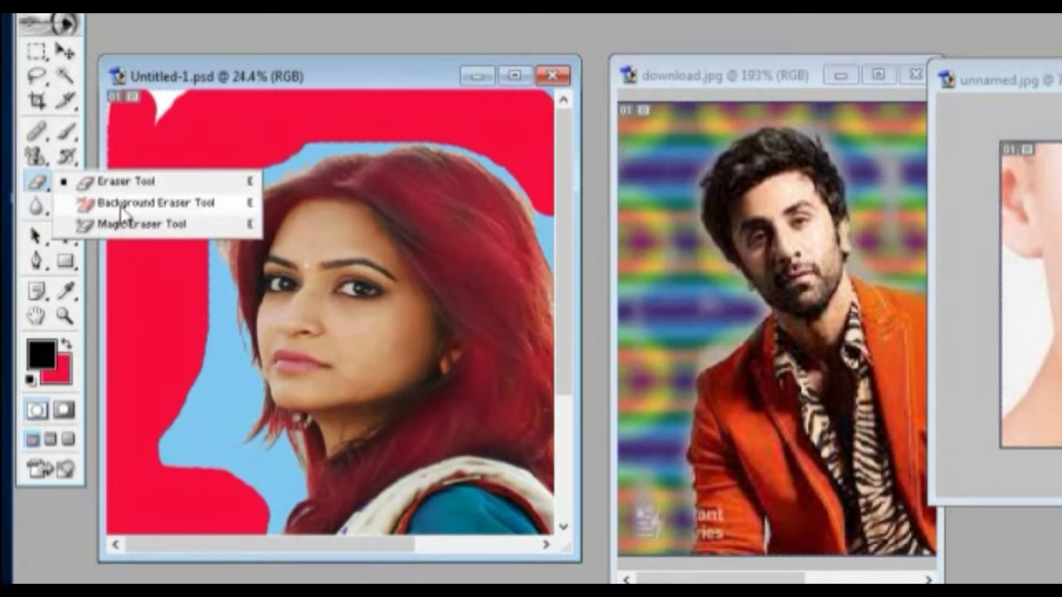
pyautogui.click(129, 204)
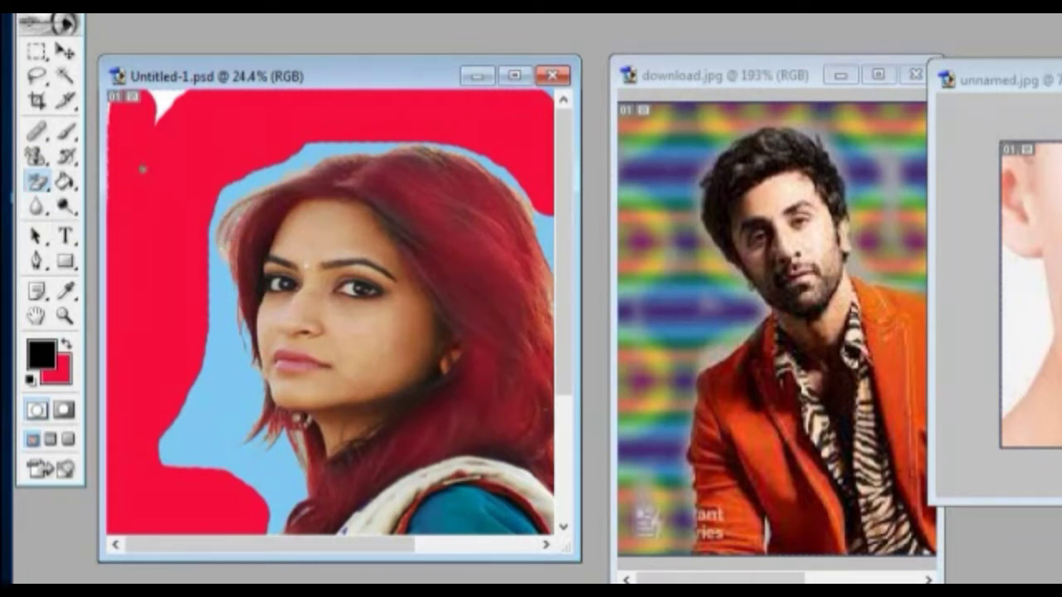
pyautogui.moveTo(142, 169); pyautogui.dragTo(131, 212)
pyautogui.click(131, 212)
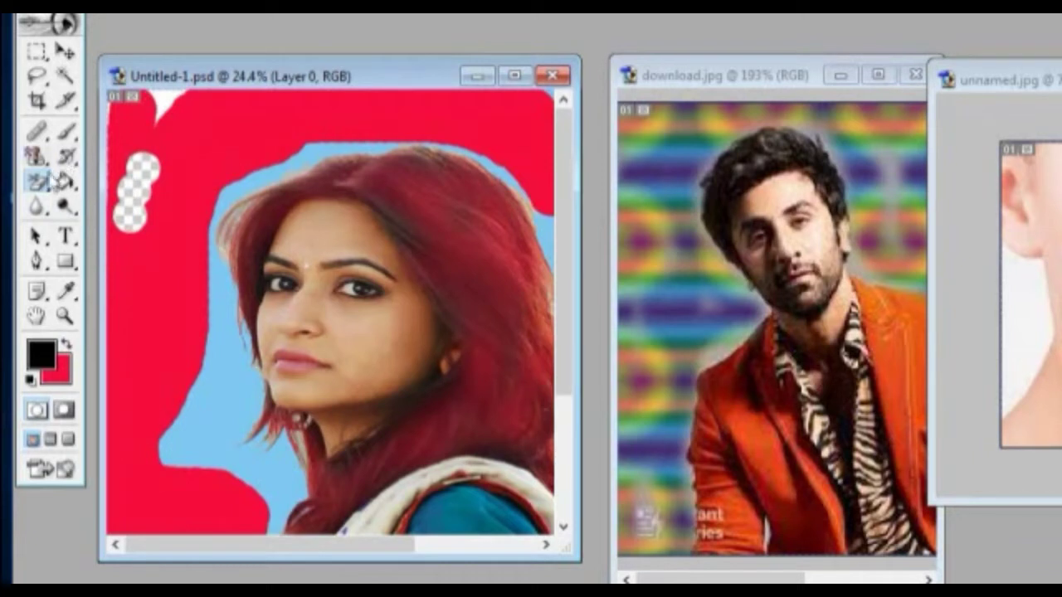
pyautogui.click(44, 189)
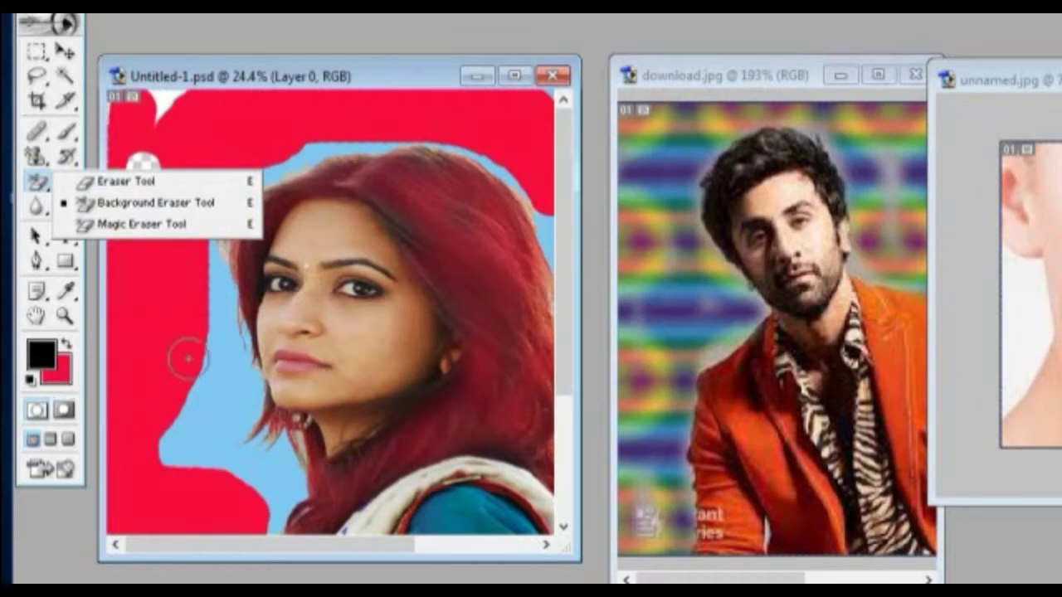
pyautogui.click(123, 212)
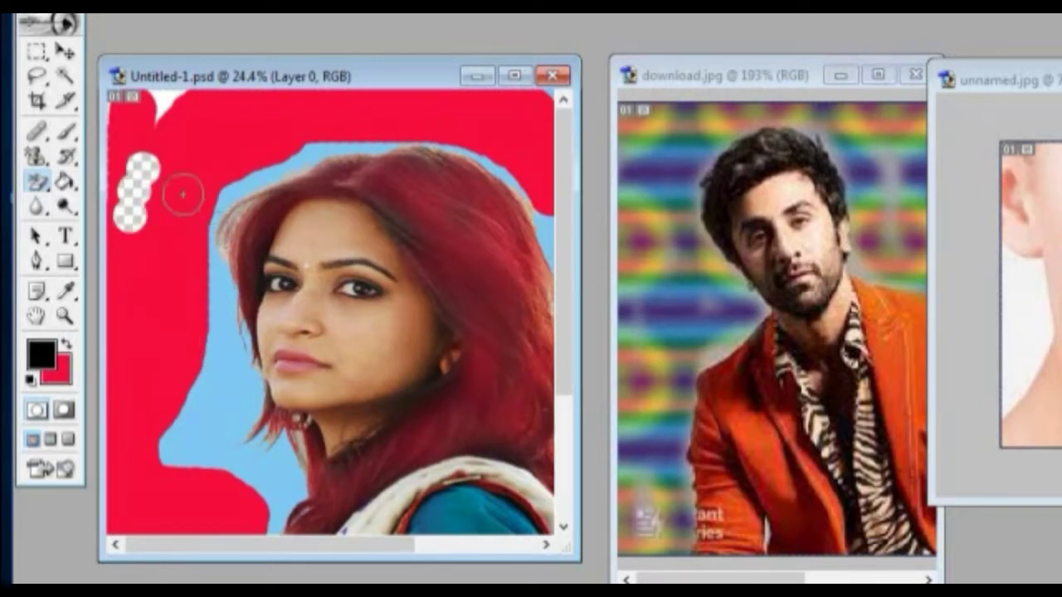
pyautogui.moveTo(164, 101); pyautogui.dragTo(151, 133)
pyautogui.moveTo(120, 218)
pyautogui.mouseDown()
pyautogui.moveTo(142, 107)
pyautogui.moveTo(114, 141)
pyautogui.moveTo(129, 172)
pyautogui.moveTo(124, 307)
pyautogui.moveTo(108, 161)
pyautogui.moveTo(114, 183)
pyautogui.moveTo(118, 129)
pyautogui.moveTo(100, 482)
pyautogui.moveTo(130, 417)
pyautogui.moveTo(199, 147)
pyautogui.moveTo(304, 90)
pyautogui.moveTo(194, 117)
pyautogui.moveTo(157, 209)
pyautogui.moveTo(156, 166)
pyautogui.moveTo(190, 166)
pyautogui.moveTo(134, 137)
pyautogui.moveTo(107, 155)
pyautogui.mouseUp()
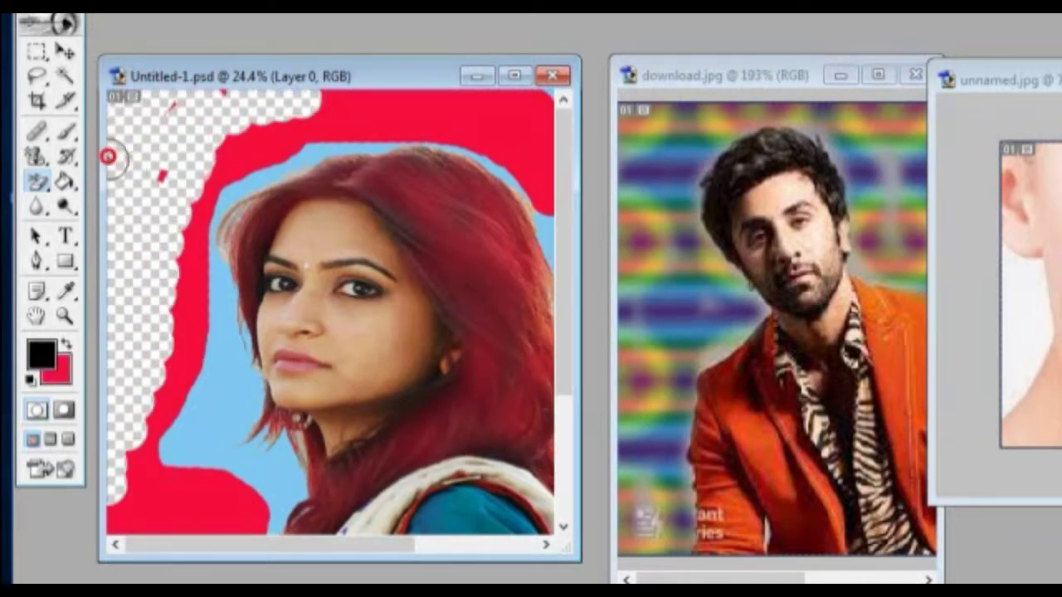
pyautogui.moveTo(157, 211); pyautogui.dragTo(158, 201)
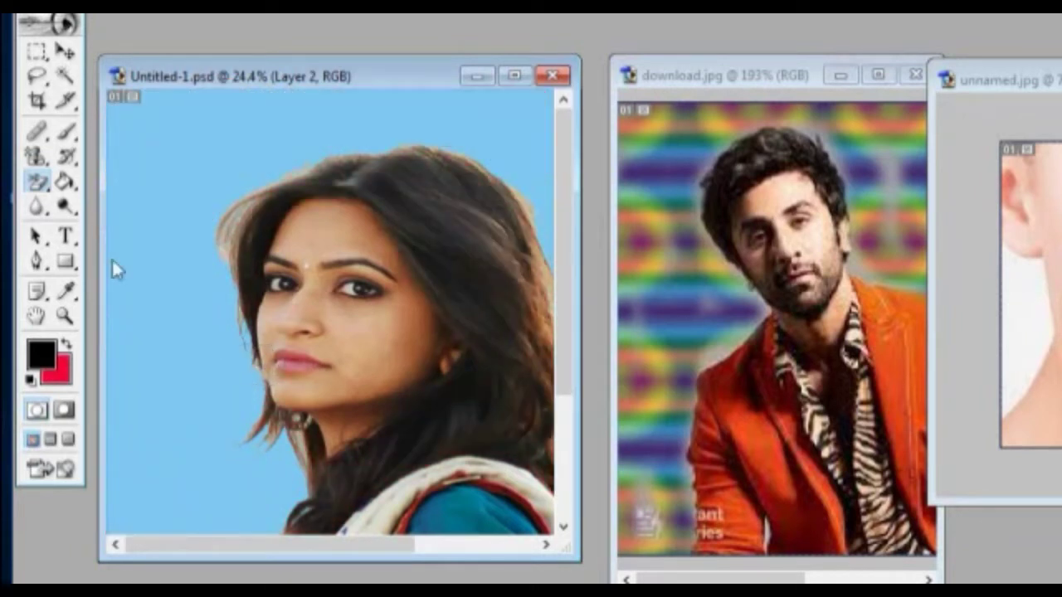
# - Erase the whole light blue backdrop with one Magic Eraser click, then undo it
pyautogui.click(37, 182)
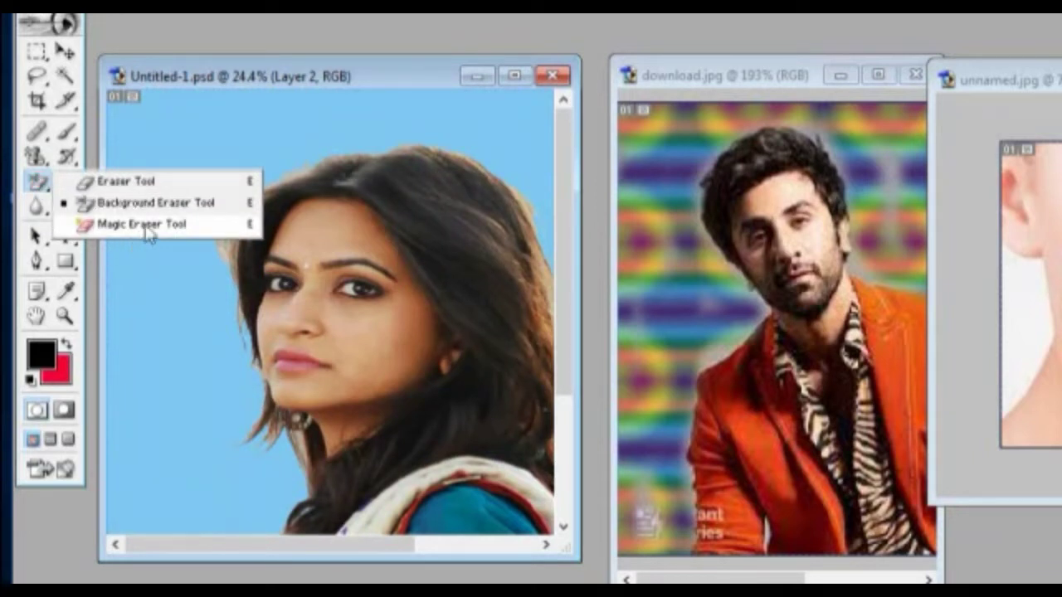
pyautogui.click(147, 226)
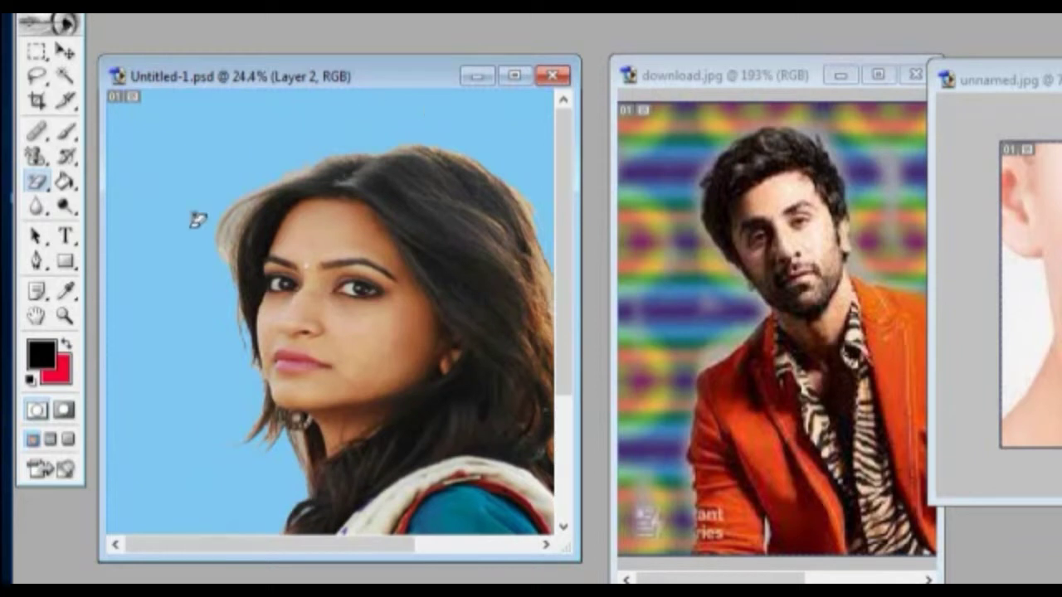
pyautogui.click(174, 145)
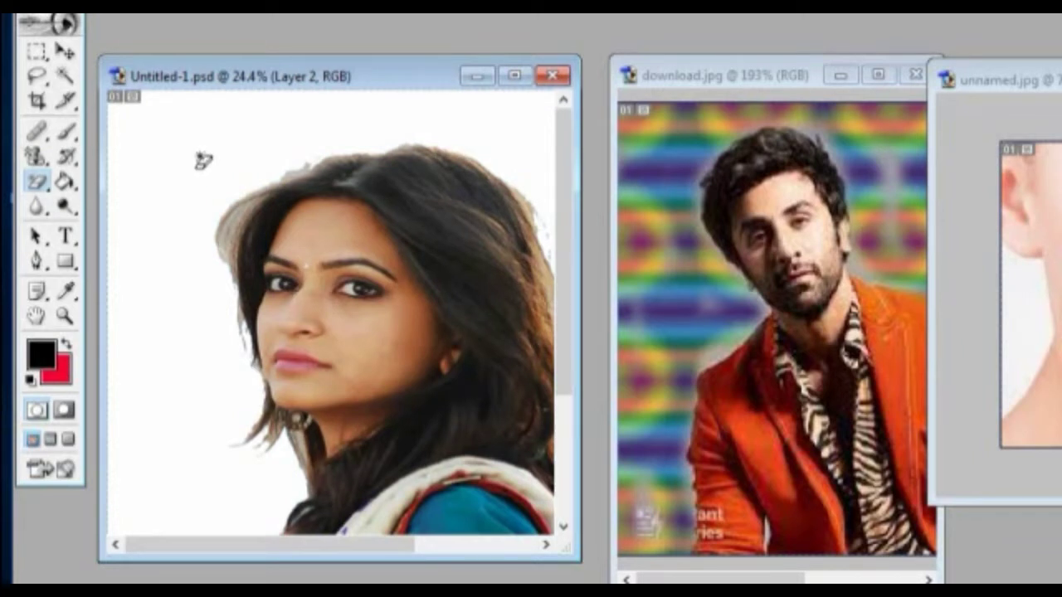
pyautogui.click(201, 162)
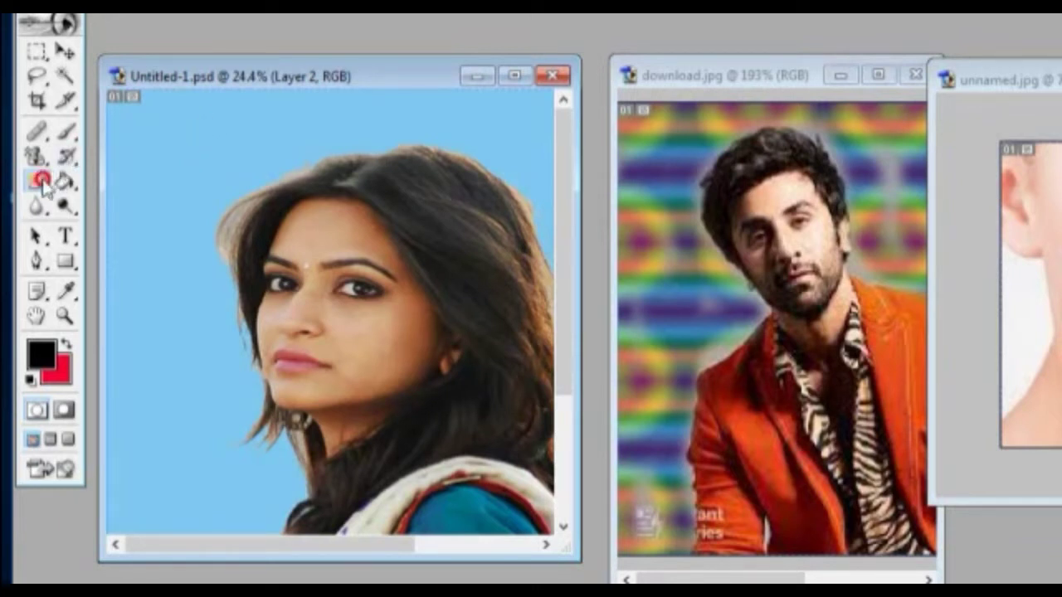
# - Clear the light blue backdrop to white again with a single Magic Eraser click
pyautogui.click(42, 183)
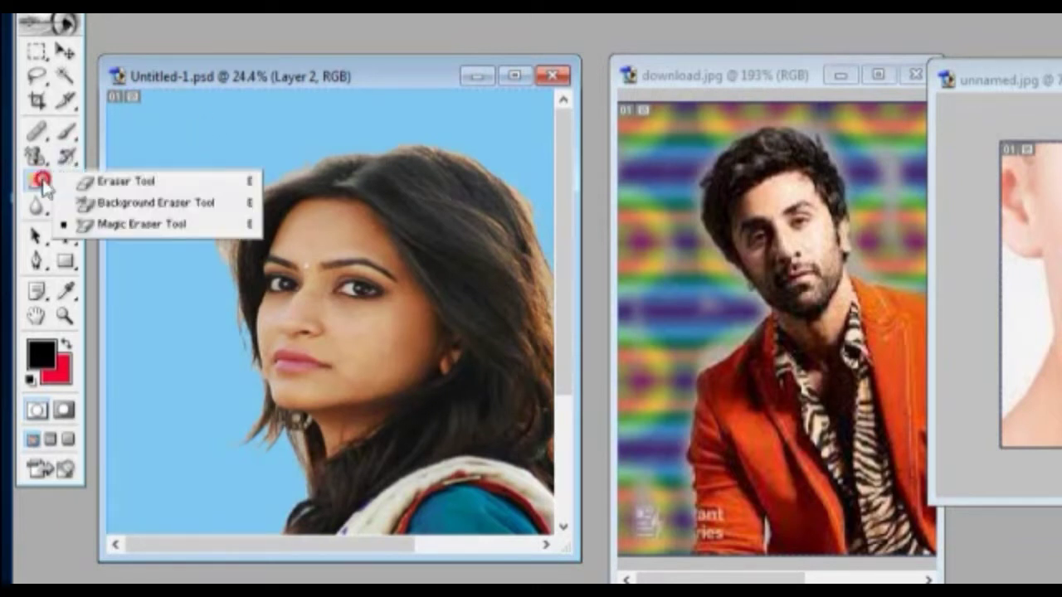
pyautogui.click(140, 224)
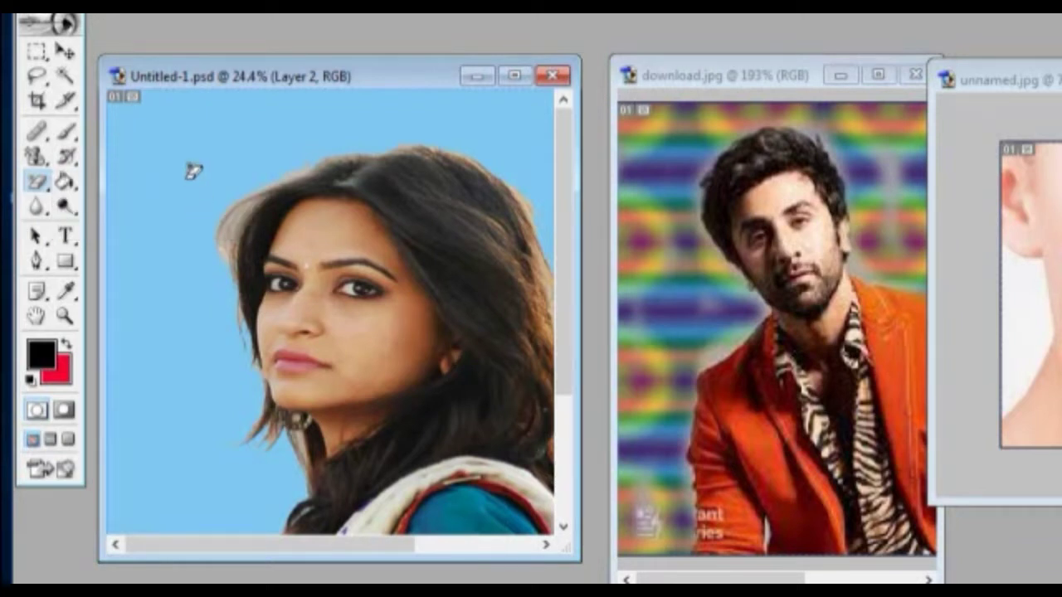
pyautogui.click(189, 159)
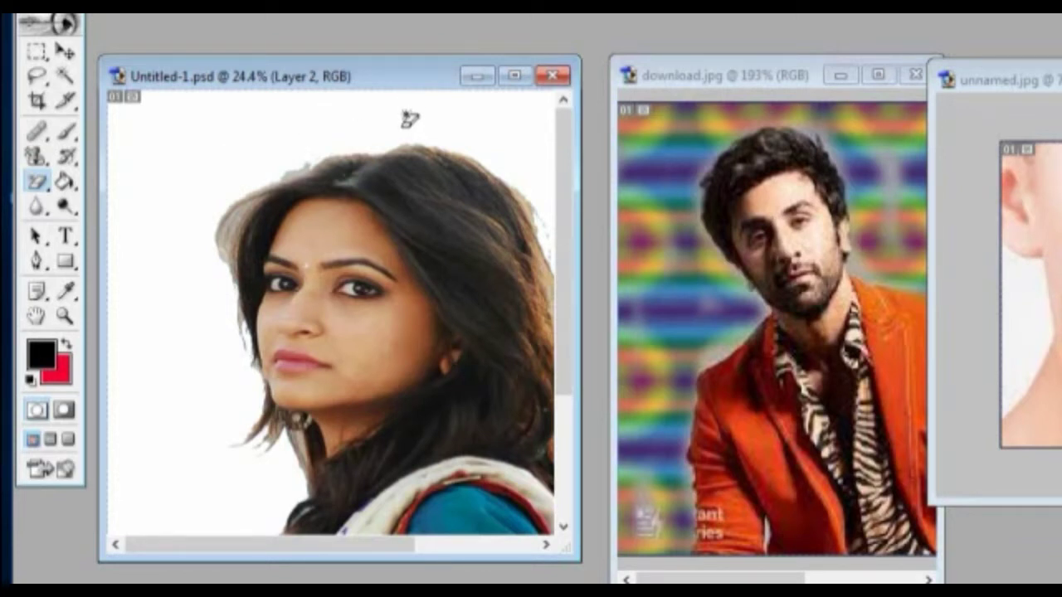
pyautogui.moveTo(415, 82)
pyautogui.mouseDown()
pyautogui.moveTo(475, 66)
pyautogui.moveTo(417, 59)
pyautogui.mouseUp()
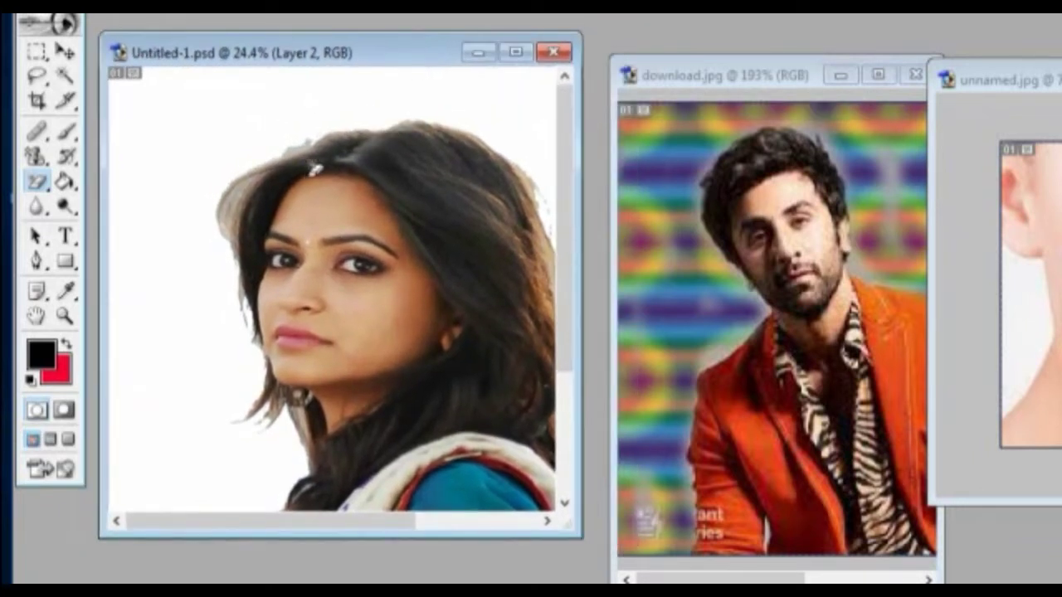
pyautogui.click(64, 181)
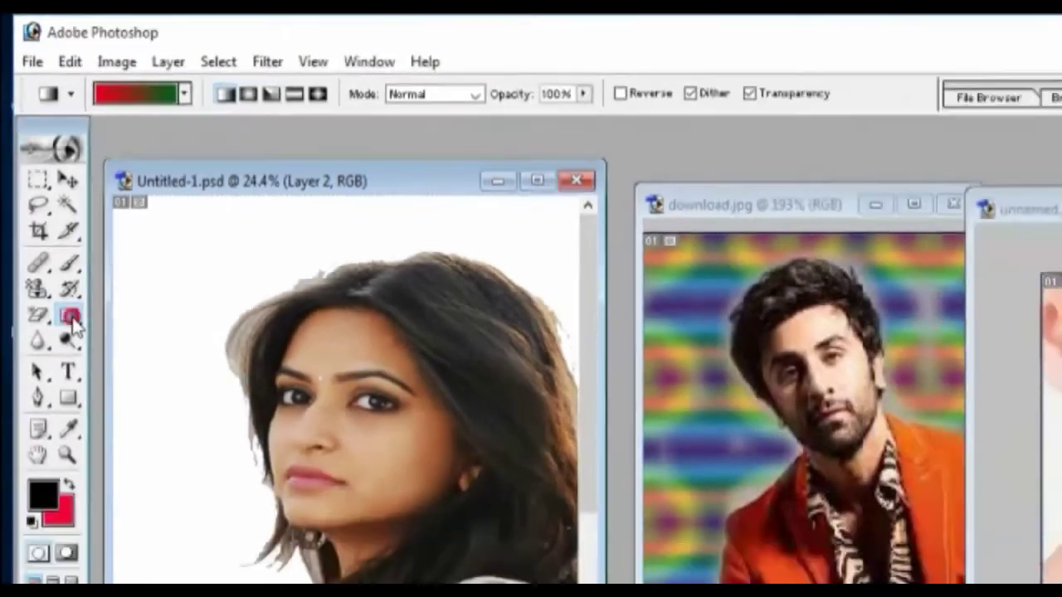
# - Create a new blank A4 document with the Gradient Tool selected and enlarge it
pyautogui.click(53, 246)
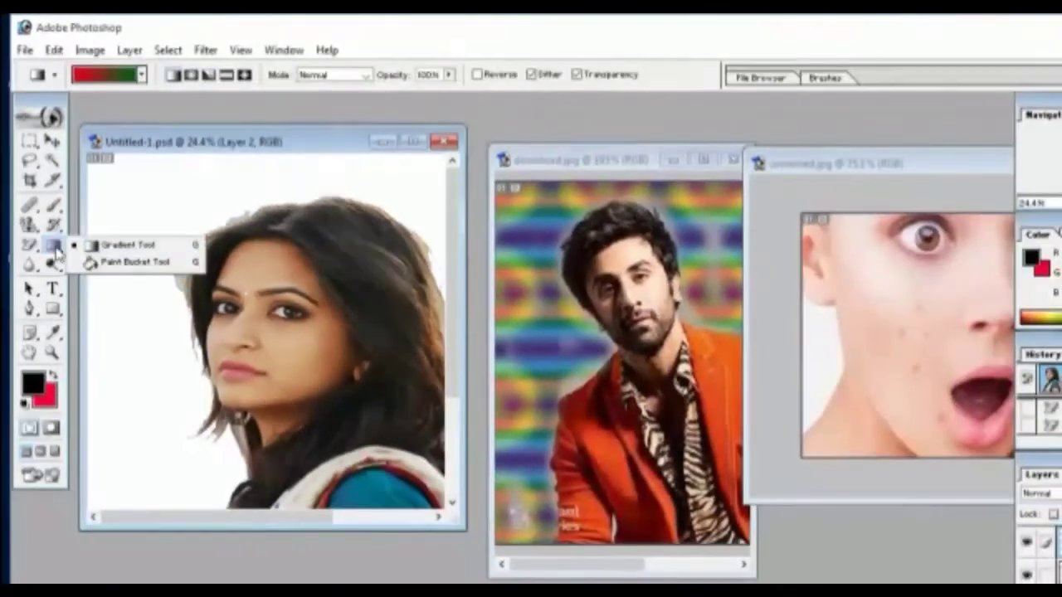
pyautogui.click(122, 246)
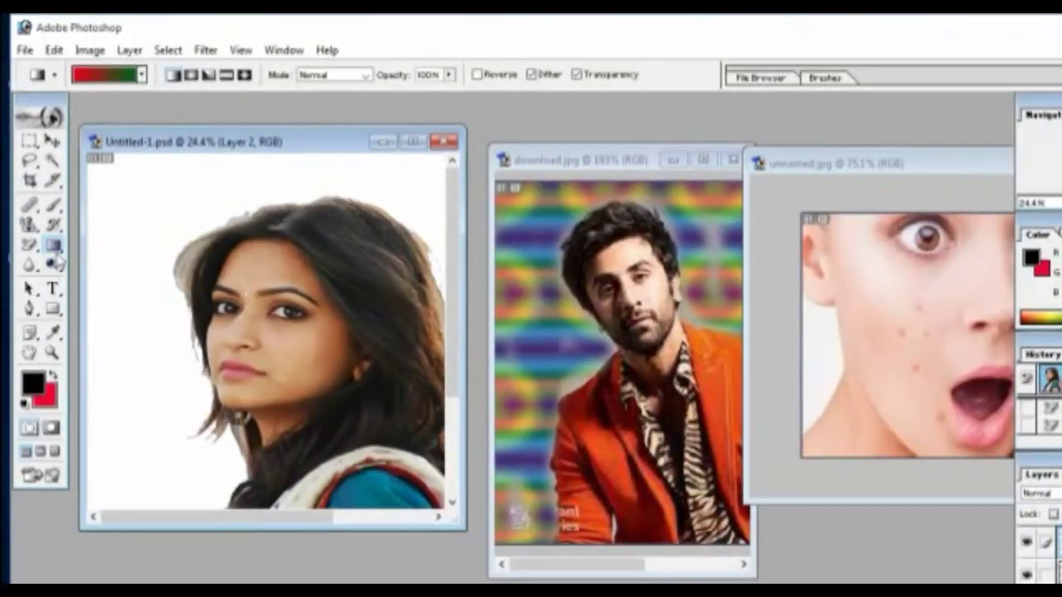
pyautogui.click(24, 50)
pyautogui.click(33, 71)
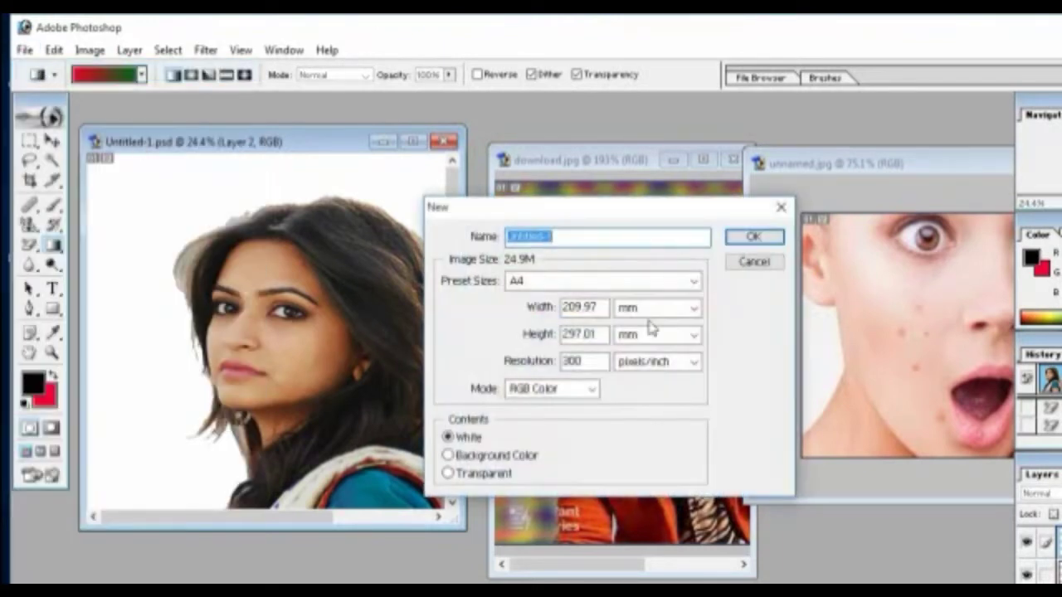
pyautogui.click(759, 240)
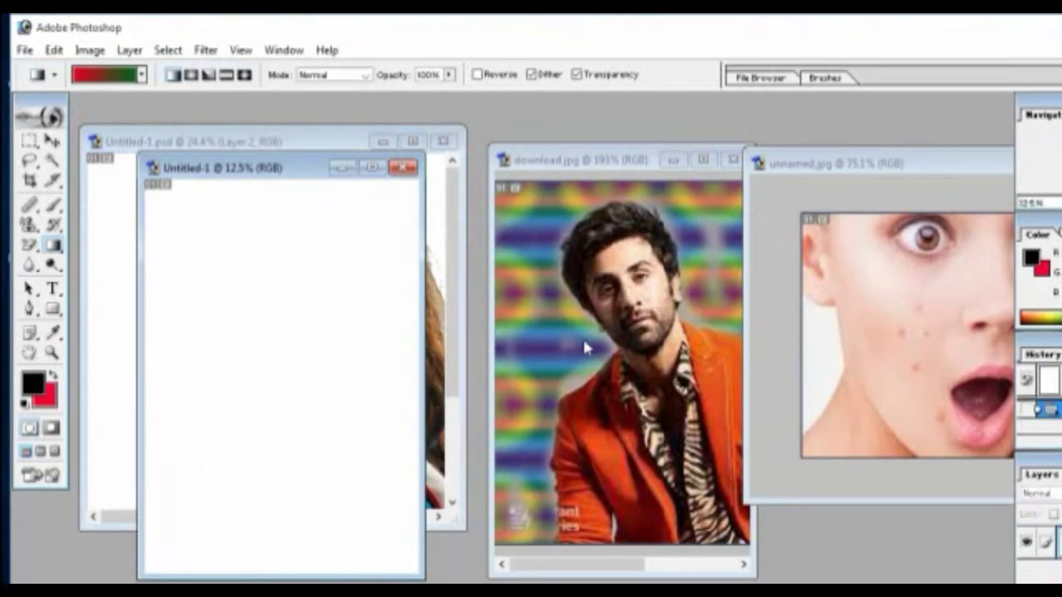
pyautogui.click(372, 168)
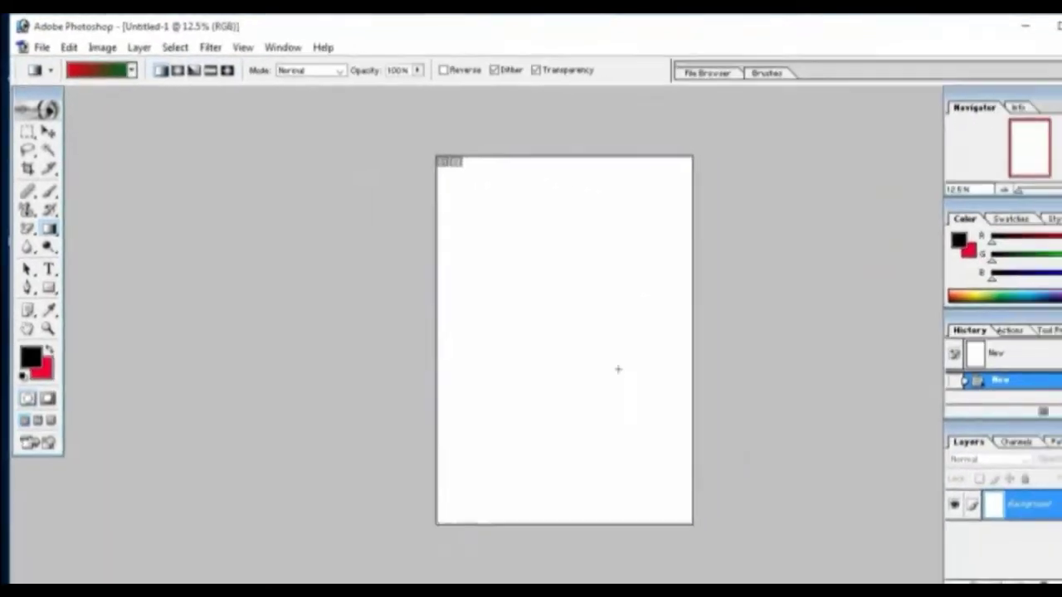
# - Fill the page with a diagonal Red, Green gradient, then choose the Paint Bucket Tool
pyautogui.click(93, 70)
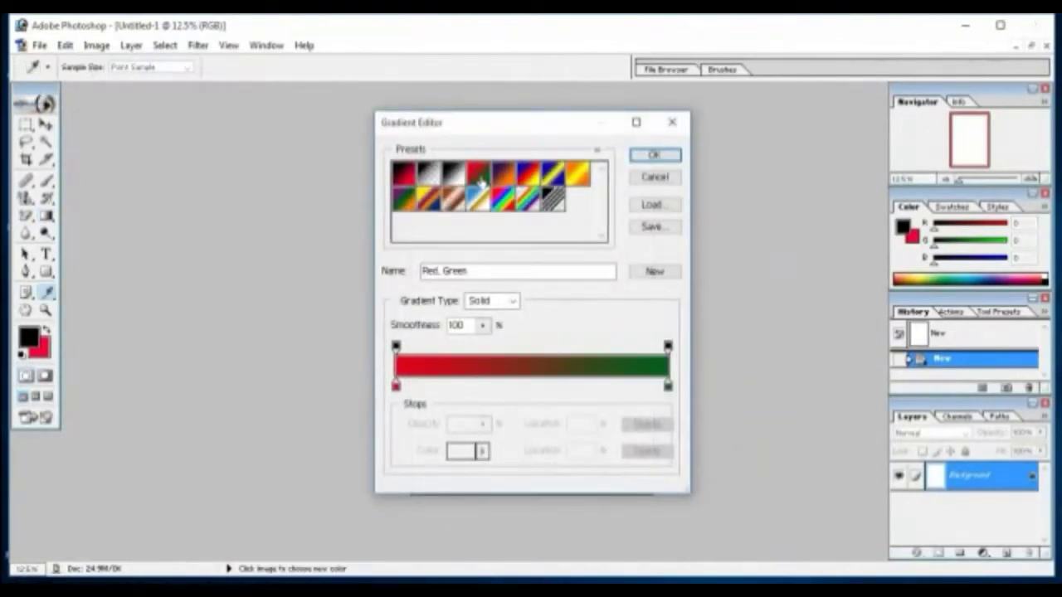
pyautogui.click(655, 155)
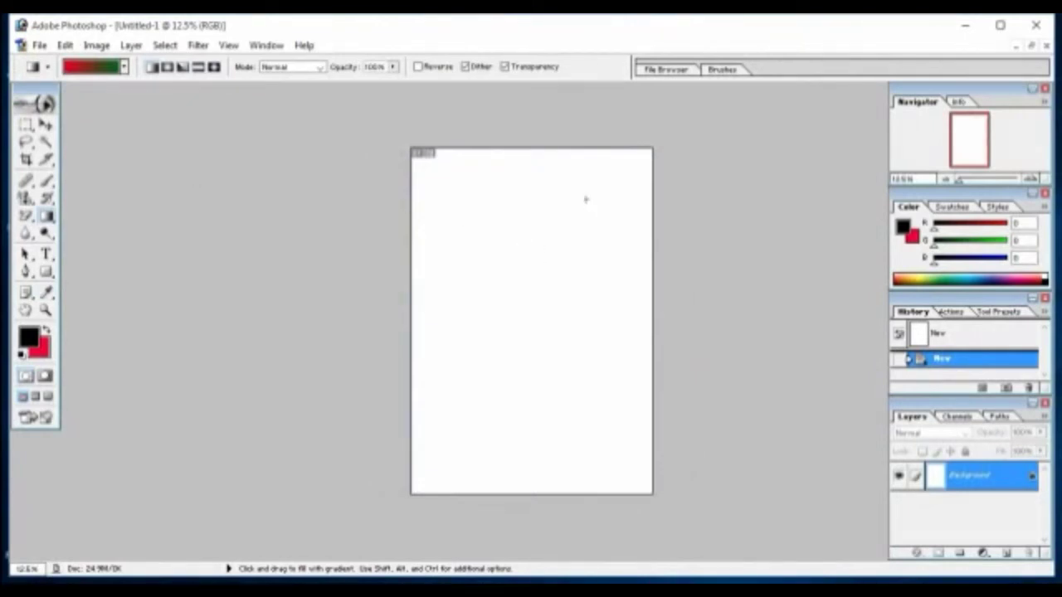
pyautogui.moveTo(585, 199); pyautogui.dragTo(541, 266)
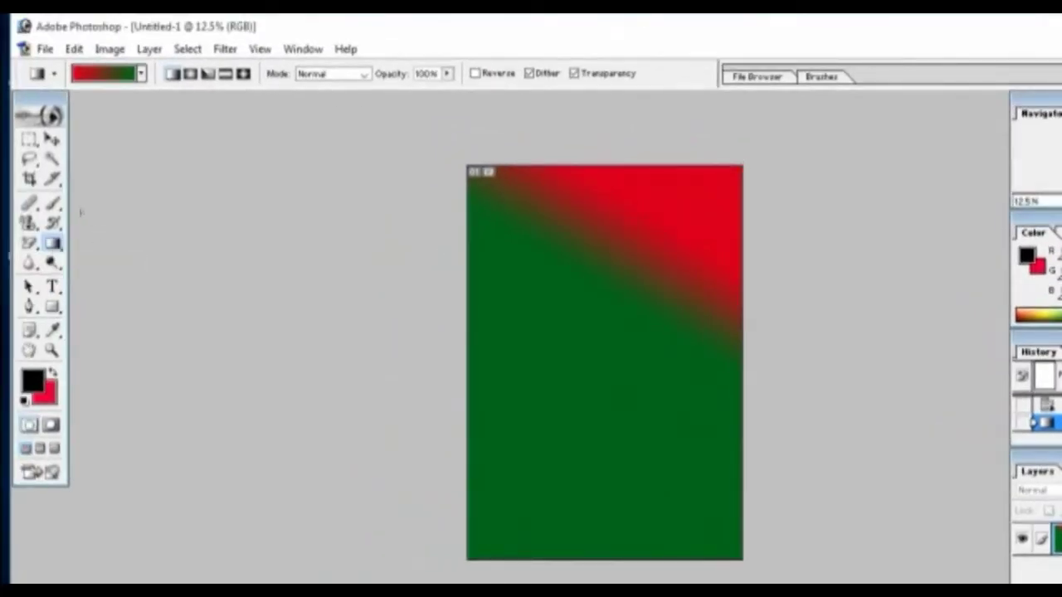
pyautogui.click(51, 247)
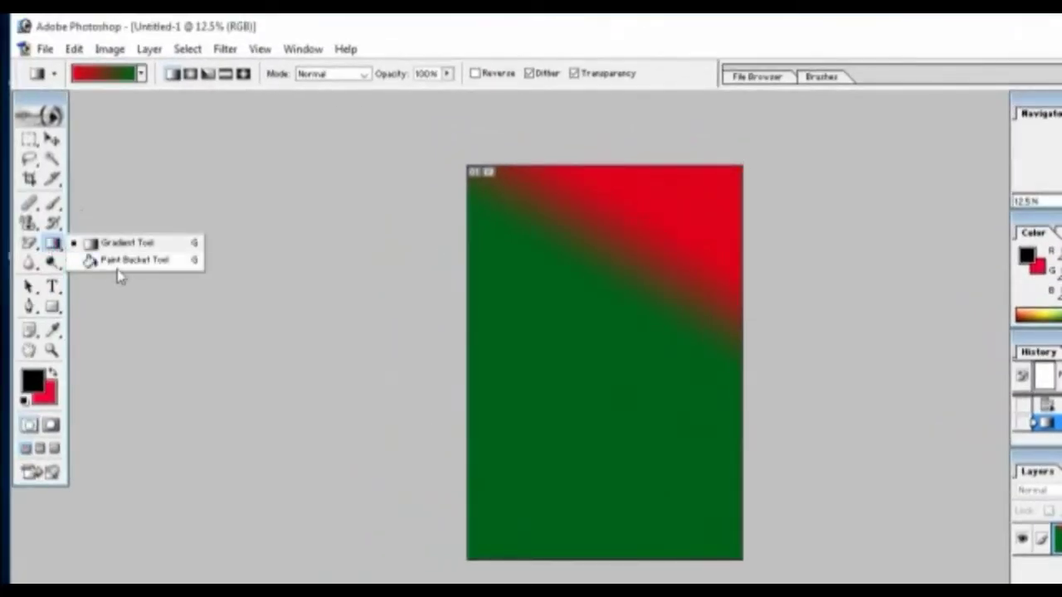
pyautogui.click(138, 262)
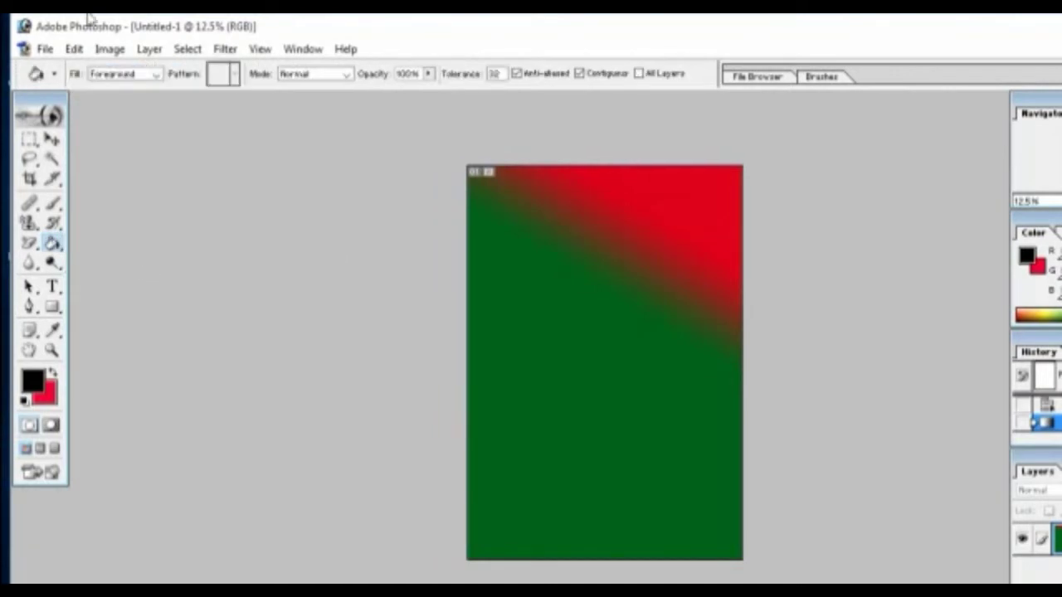
# - Create a new white A4 document via File > New and enlarge its window
pyautogui.click(45, 49)
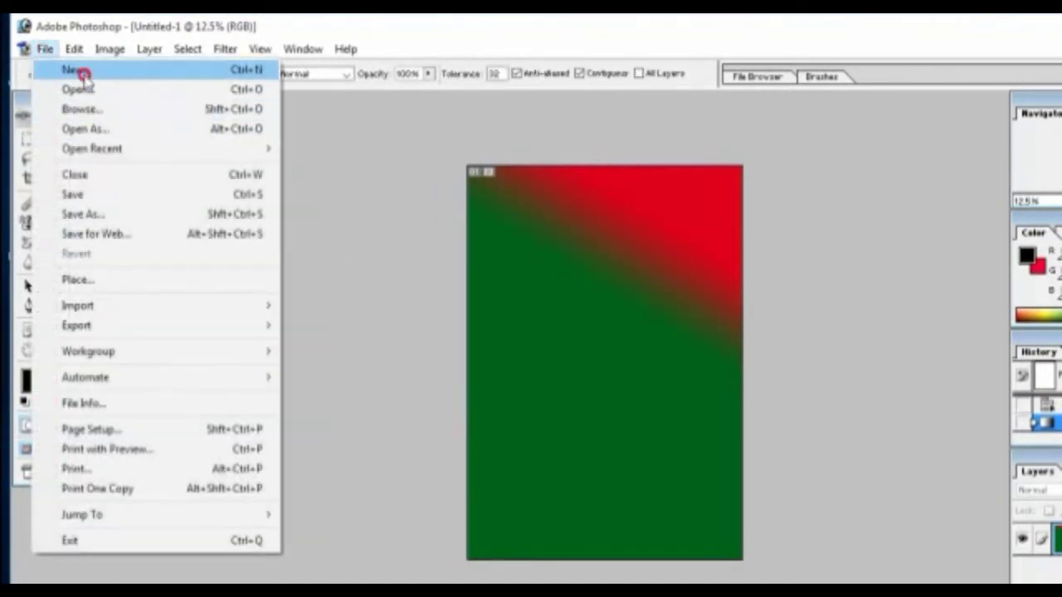
pyautogui.click(78, 70)
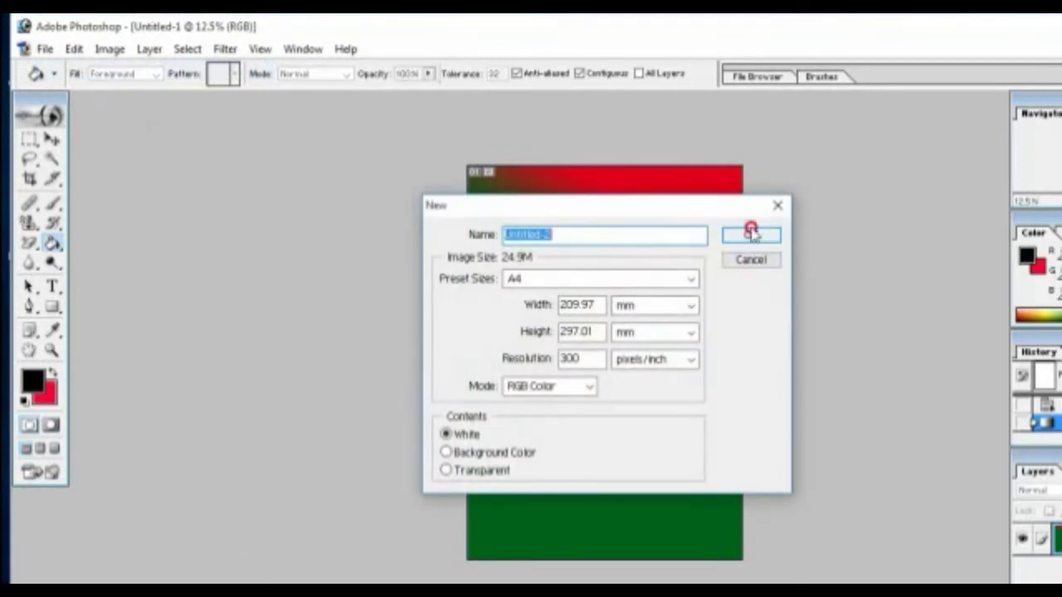
pyautogui.click(751, 235)
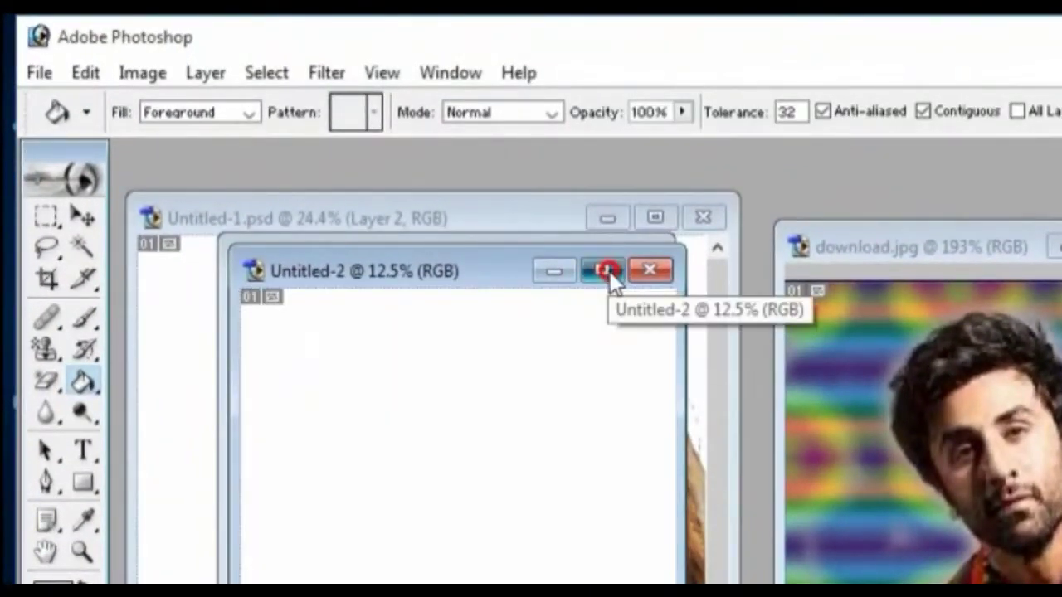
pyautogui.click(609, 274)
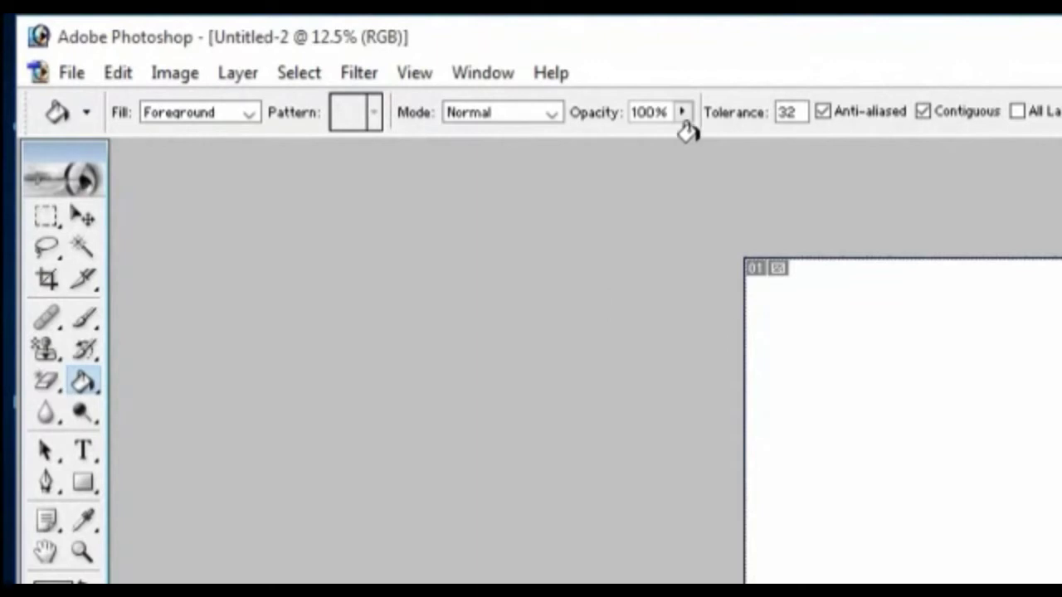
# - Check the Paint Bucket tolerance of 32 and keep the Paint Bucket Tool active
pyautogui.click(792, 114)
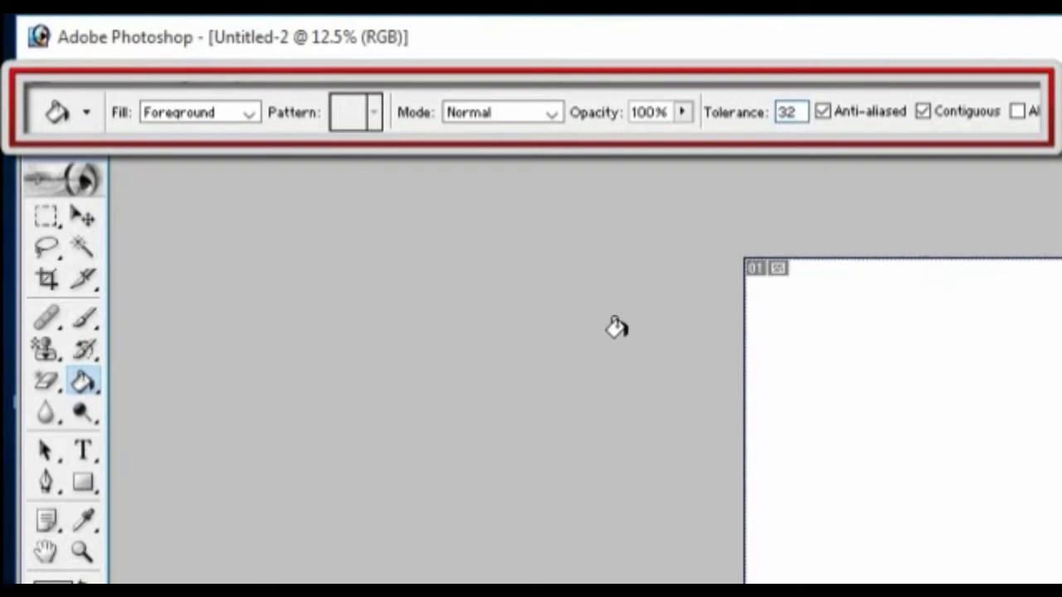
pyautogui.click(82, 217)
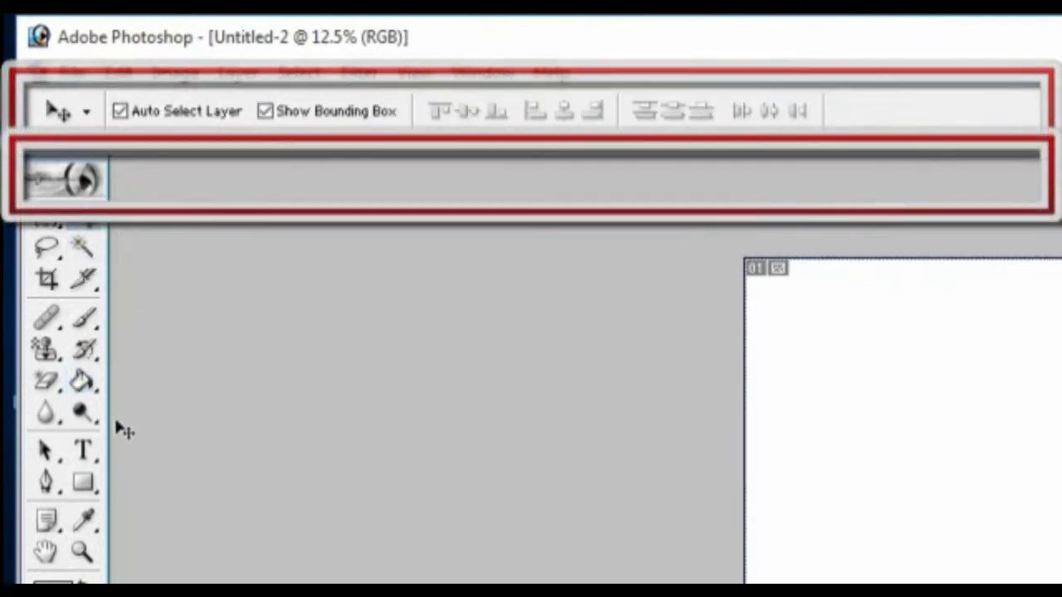
pyautogui.click(82, 381)
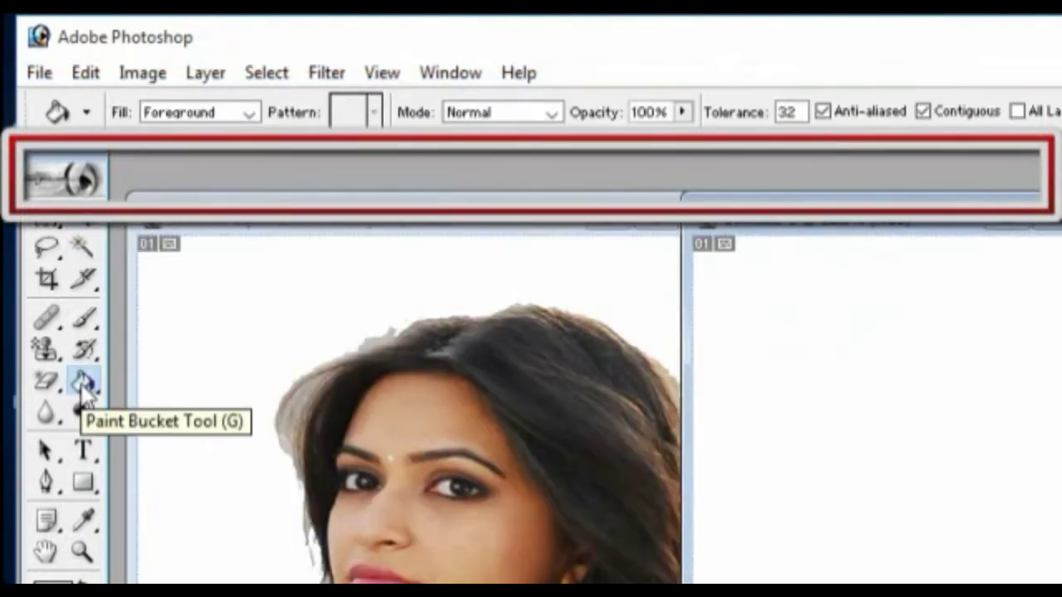
pyautogui.moveTo(81, 383); pyautogui.dragTo(154, 408)
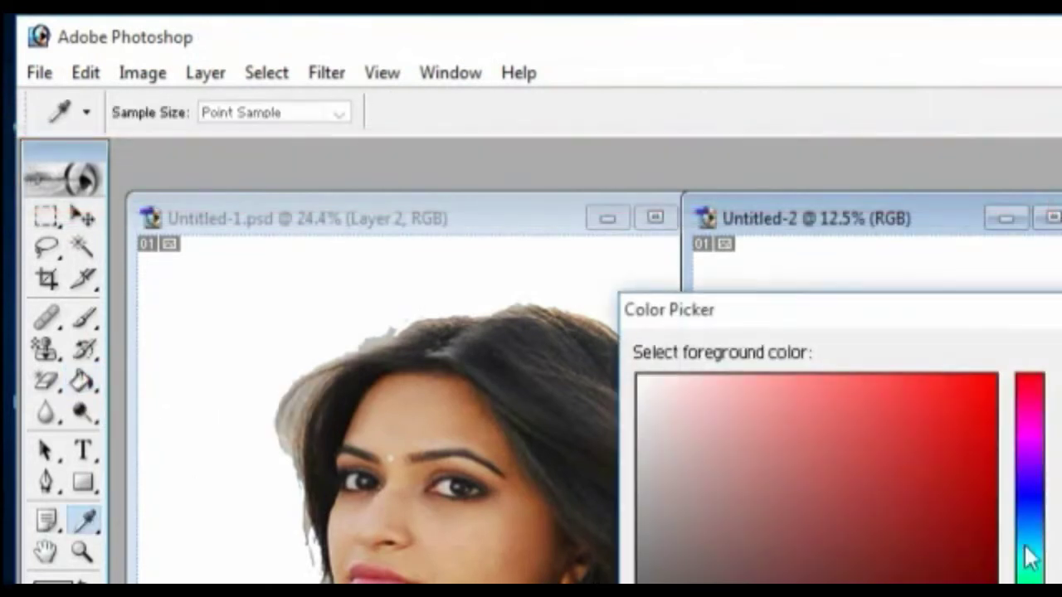
# - Set the foreground colour to magenta and bucket-fill the whole Untitled-2 page with it
pyautogui.click(1028, 435)
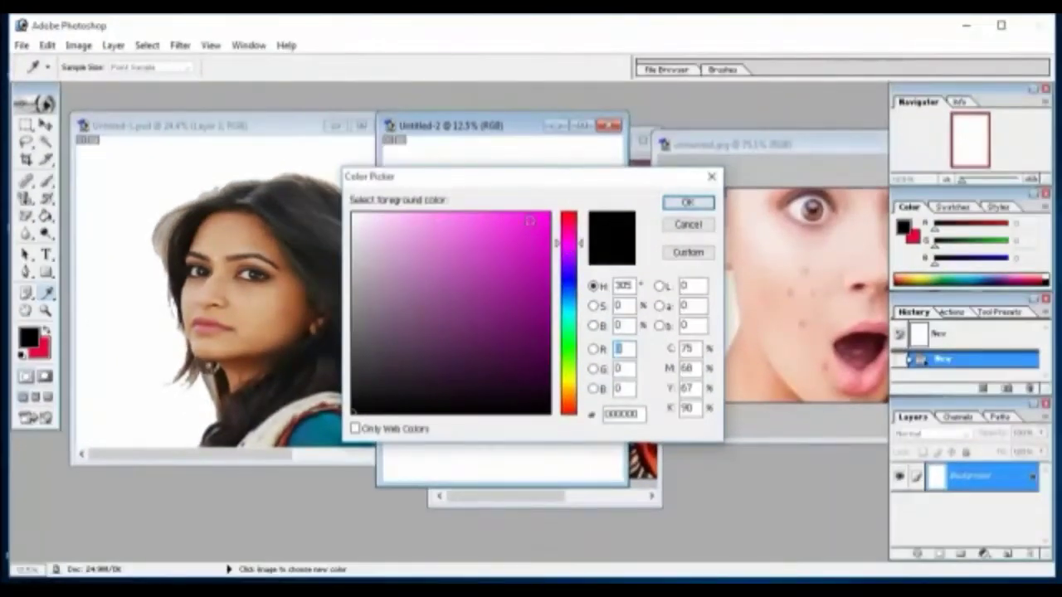
pyautogui.click(529, 222)
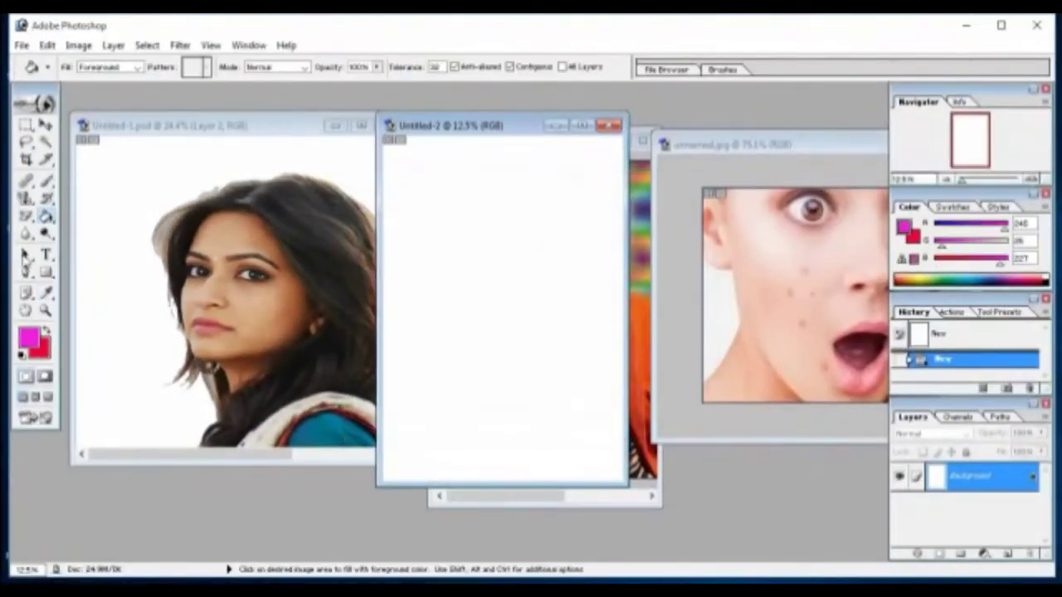
pyautogui.click(438, 198)
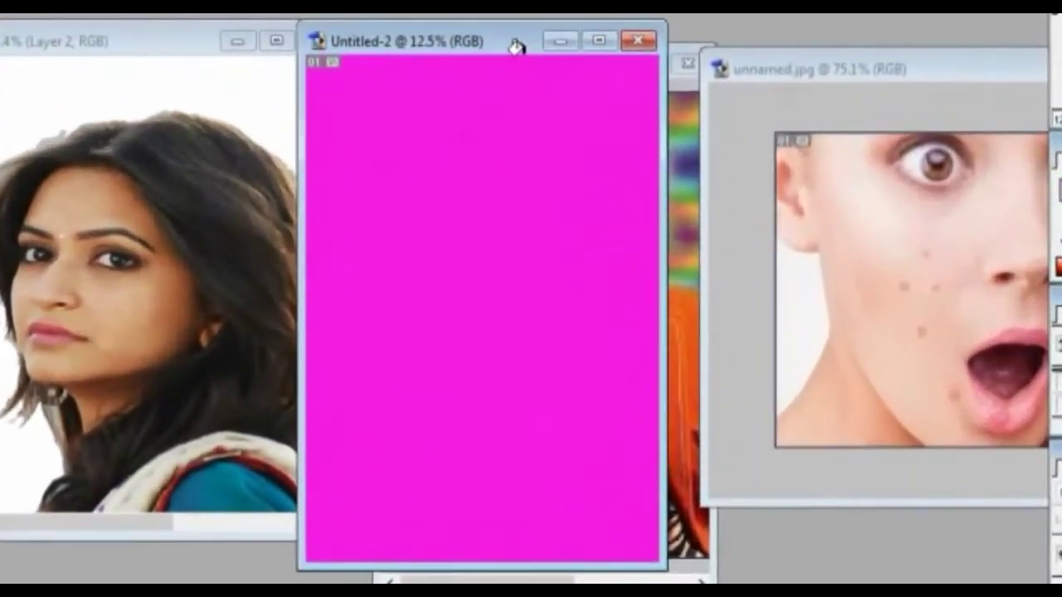
pyautogui.moveTo(496, 42); pyautogui.dragTo(526, 33)
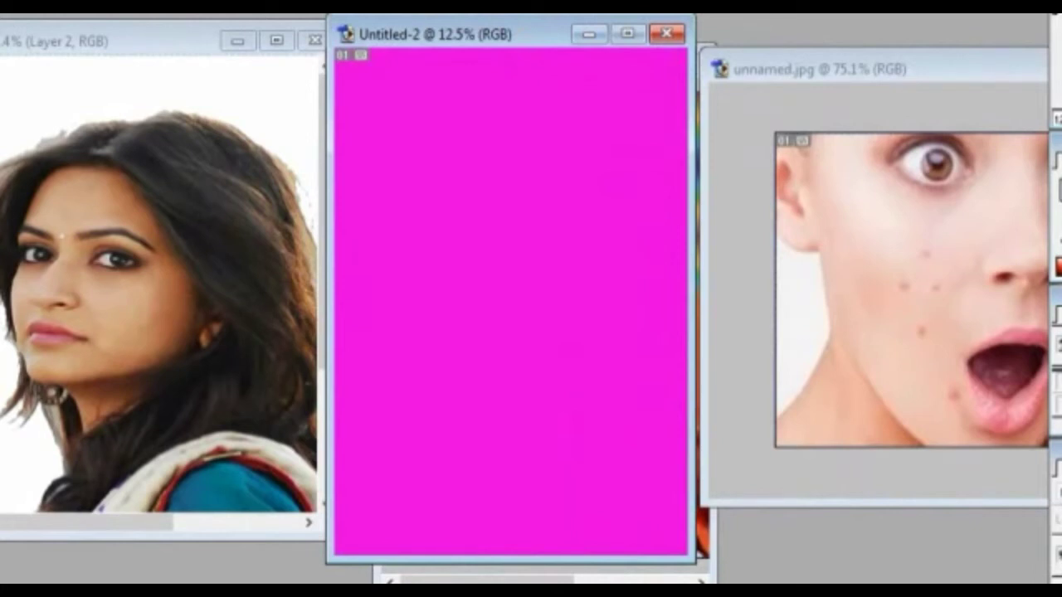
pyautogui.click(3, 58)
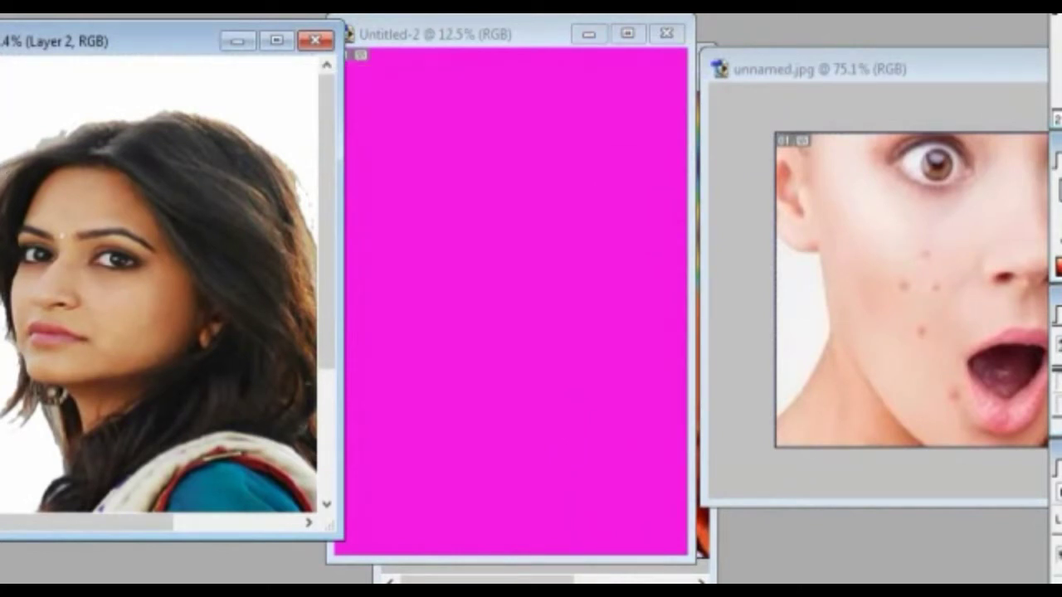
# - Bucket-fill the Untitled-1.psd backdrop, swap colours, and refill it solid red
pyautogui.click(24, 99)
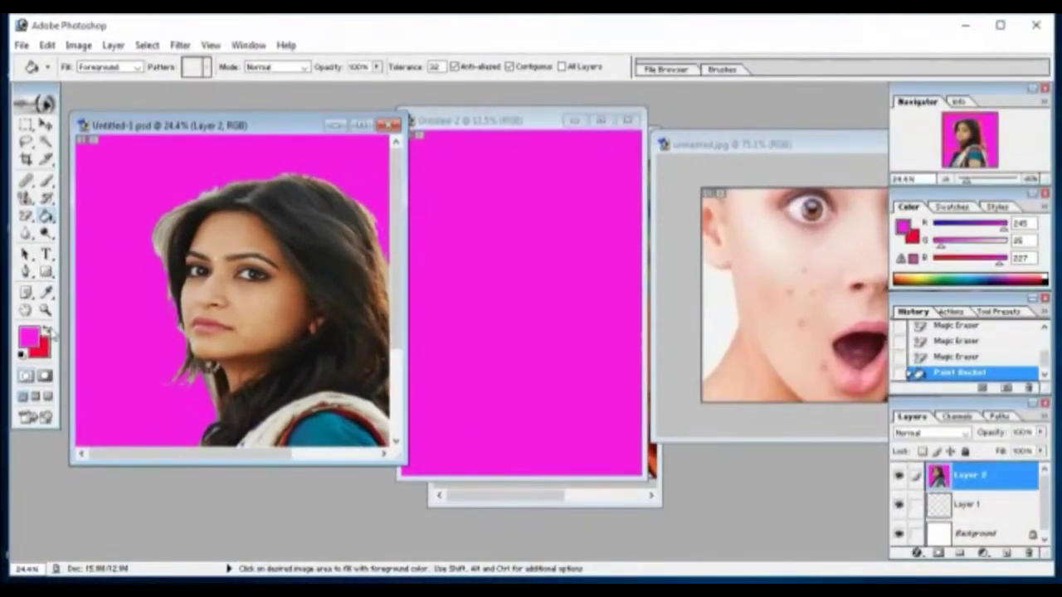
pyautogui.click(48, 331)
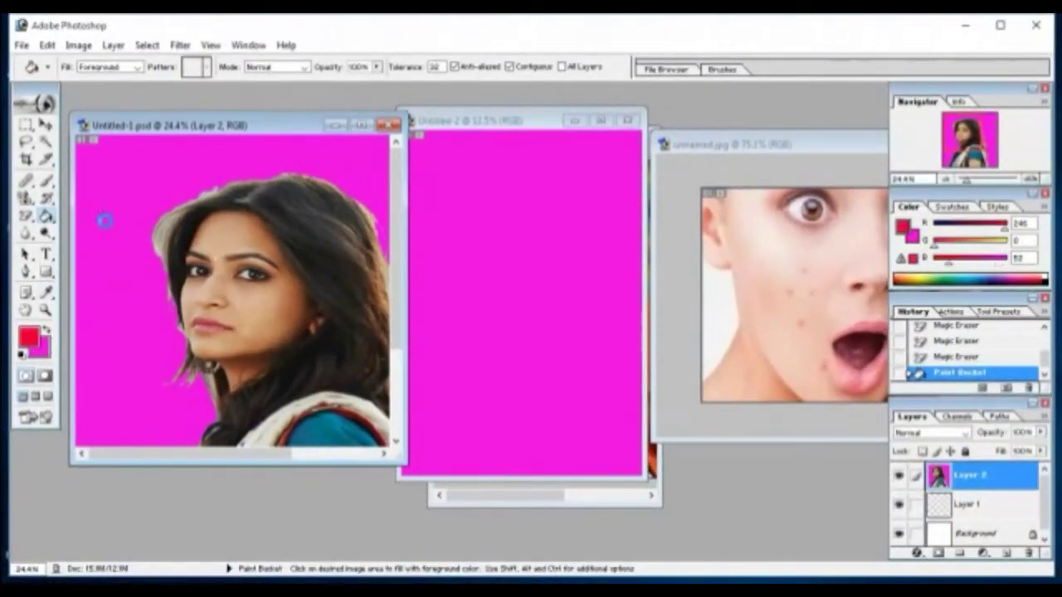
pyautogui.click(102, 219)
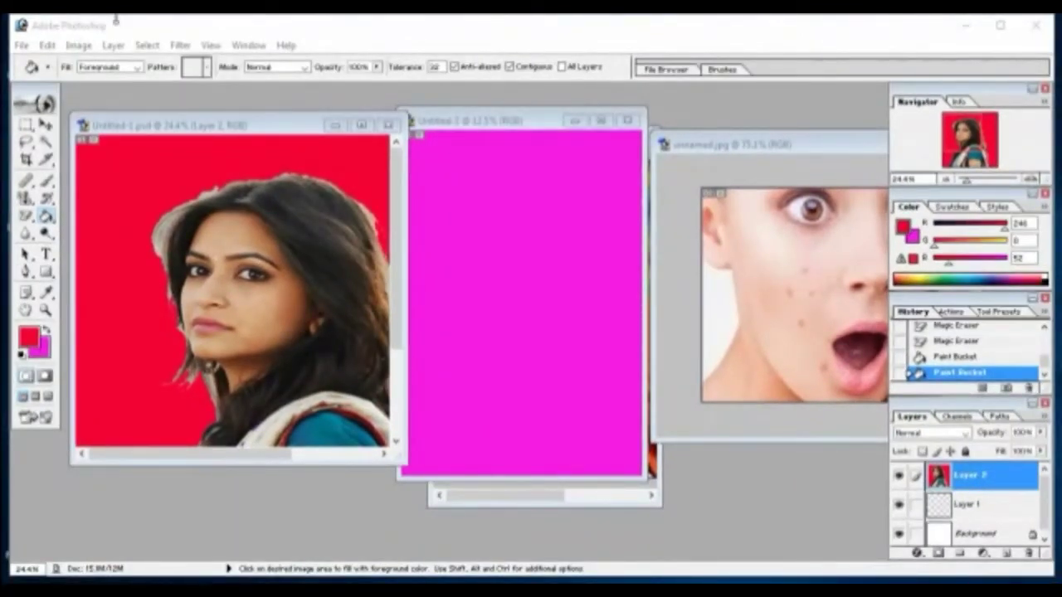
pyautogui.click(112, 126)
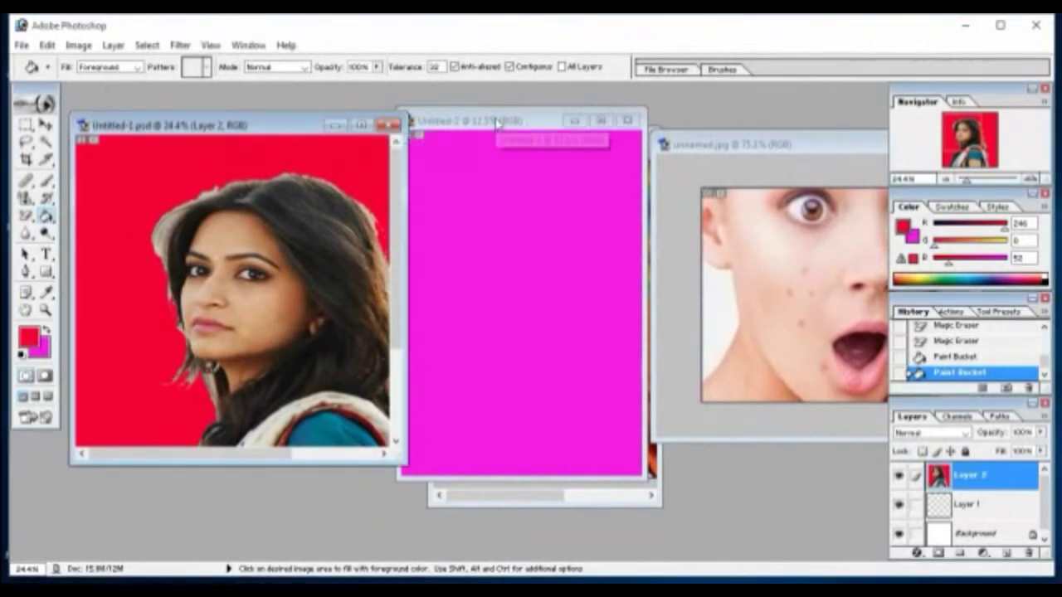
pyautogui.click(531, 124)
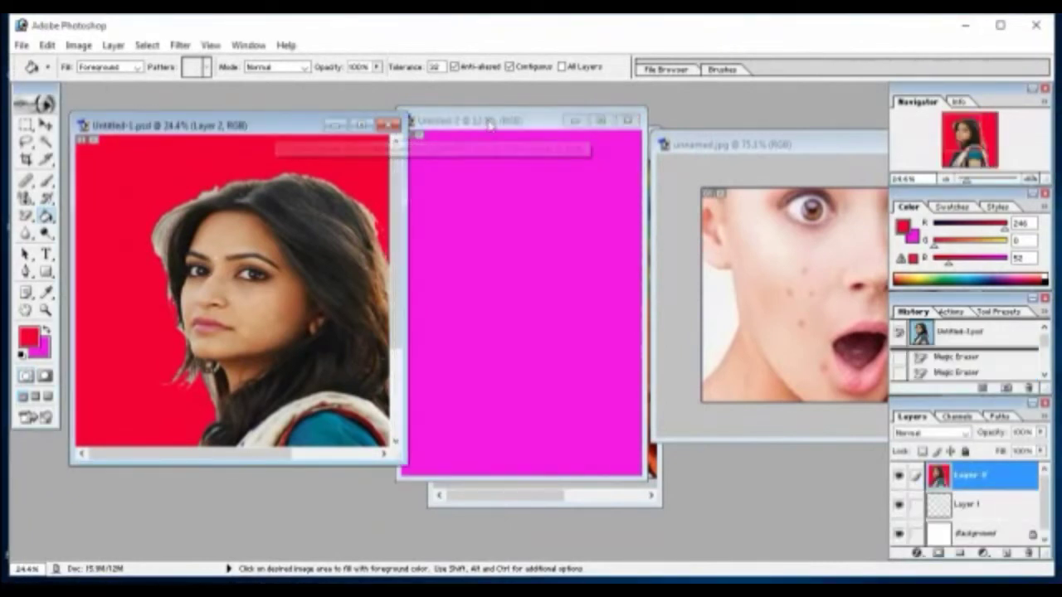
pyautogui.click(274, 125)
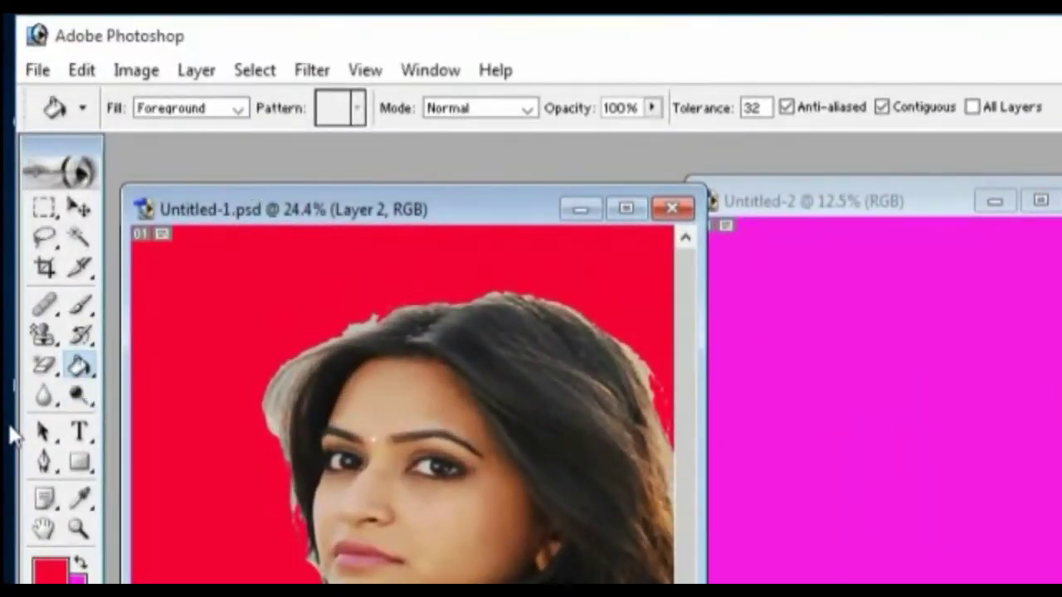
# - Select the Blur Tool, then close Untitled-1.psd and Untitled-2 without saving
pyautogui.click(44, 397)
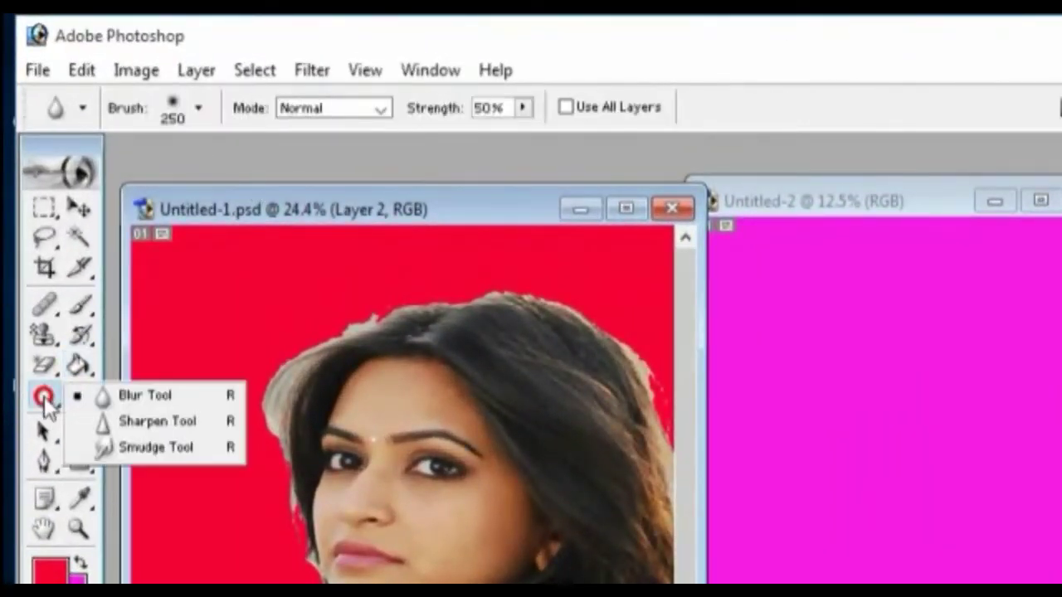
pyautogui.click(154, 396)
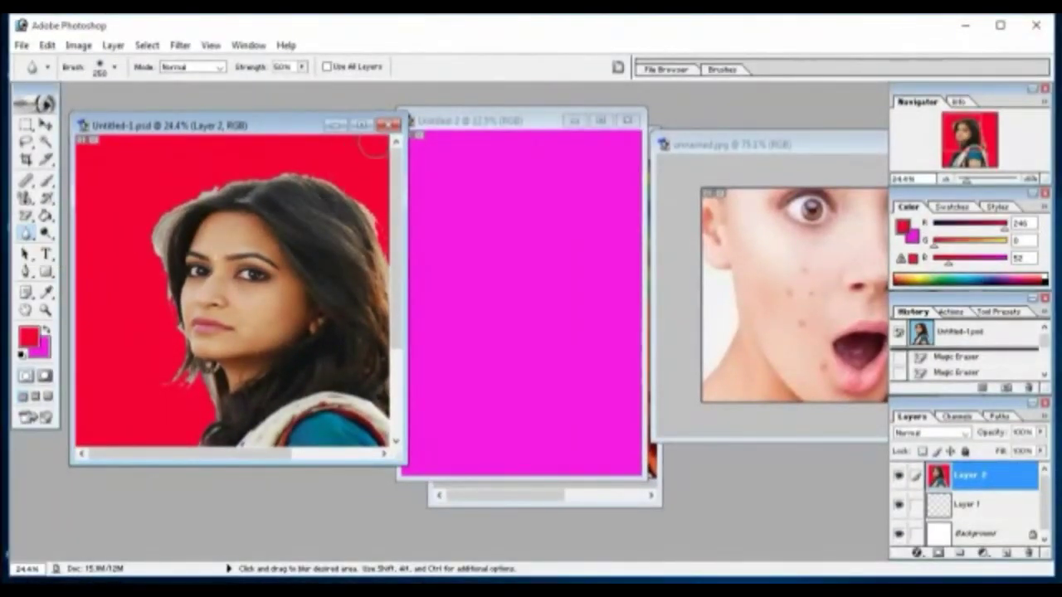
pyautogui.click(388, 124)
pyautogui.click(537, 244)
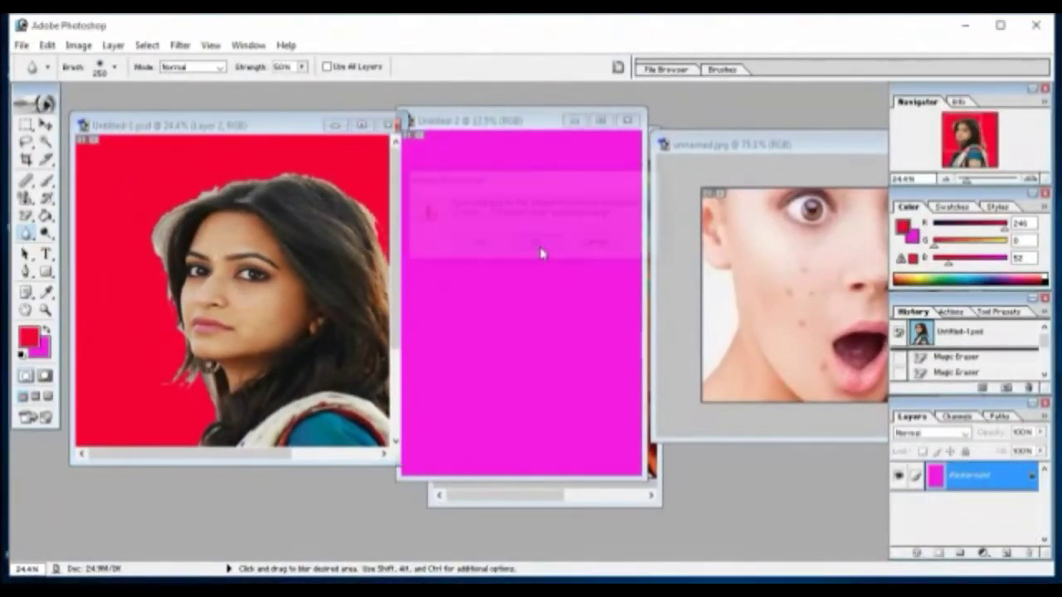
pyautogui.click(631, 120)
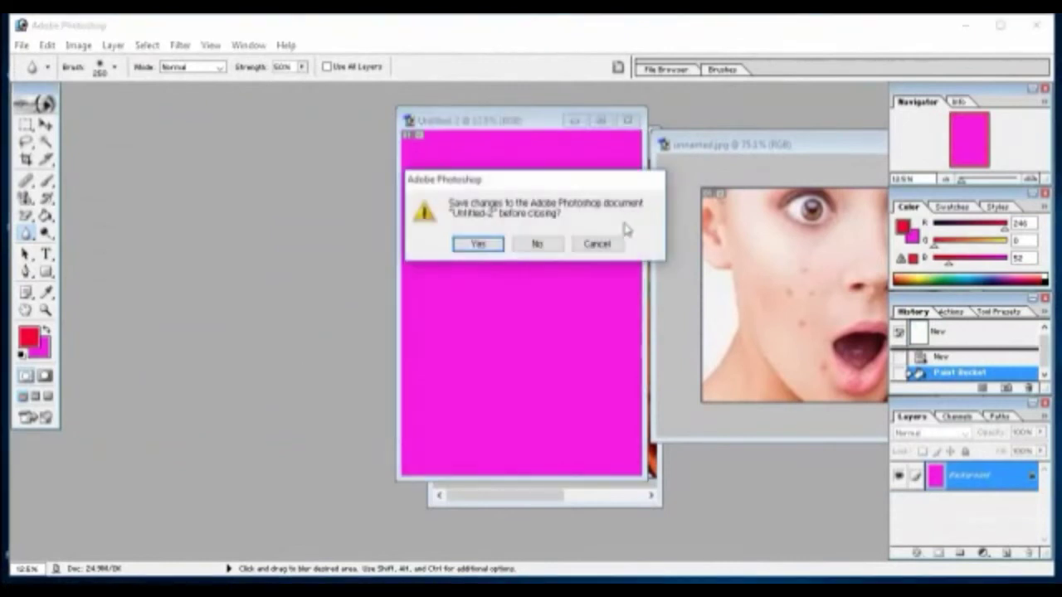
pyautogui.click(537, 242)
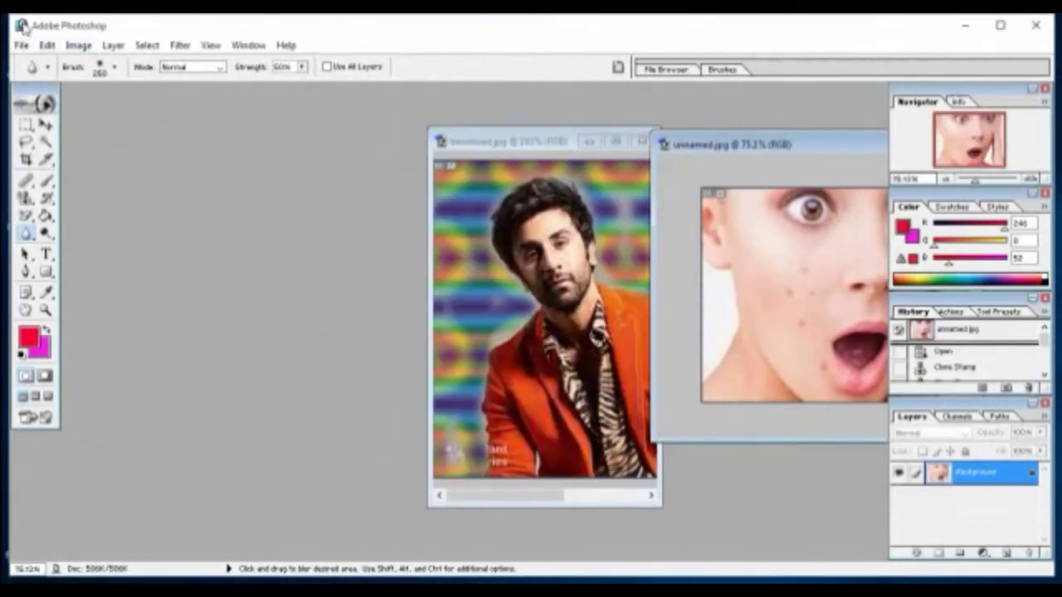
# - Open the india-in-pictures Taj Mahal image from the Pictures folder
pyautogui.click(47, 45)
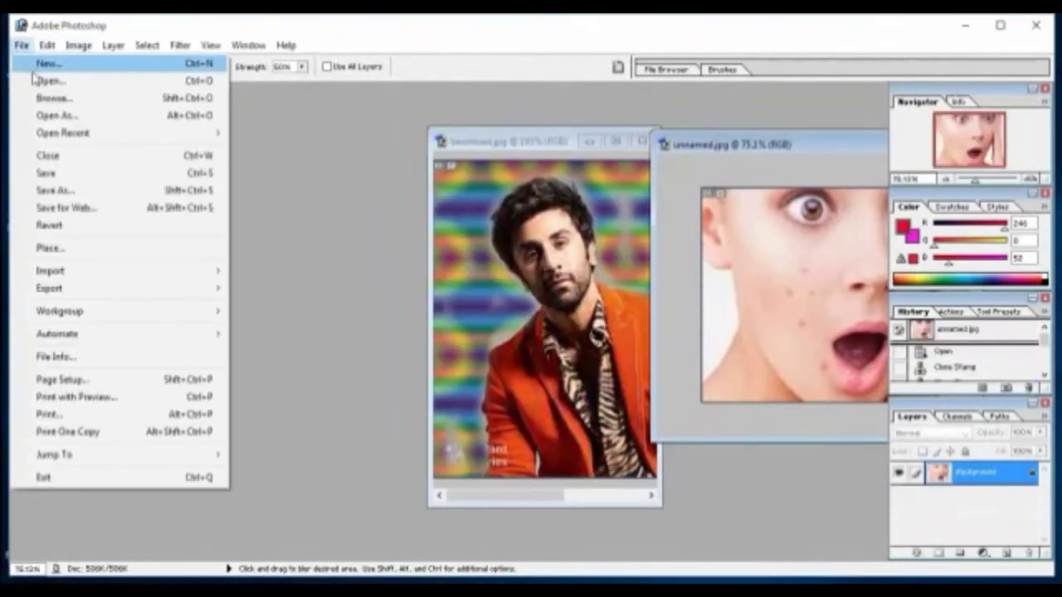
pyautogui.click(42, 80)
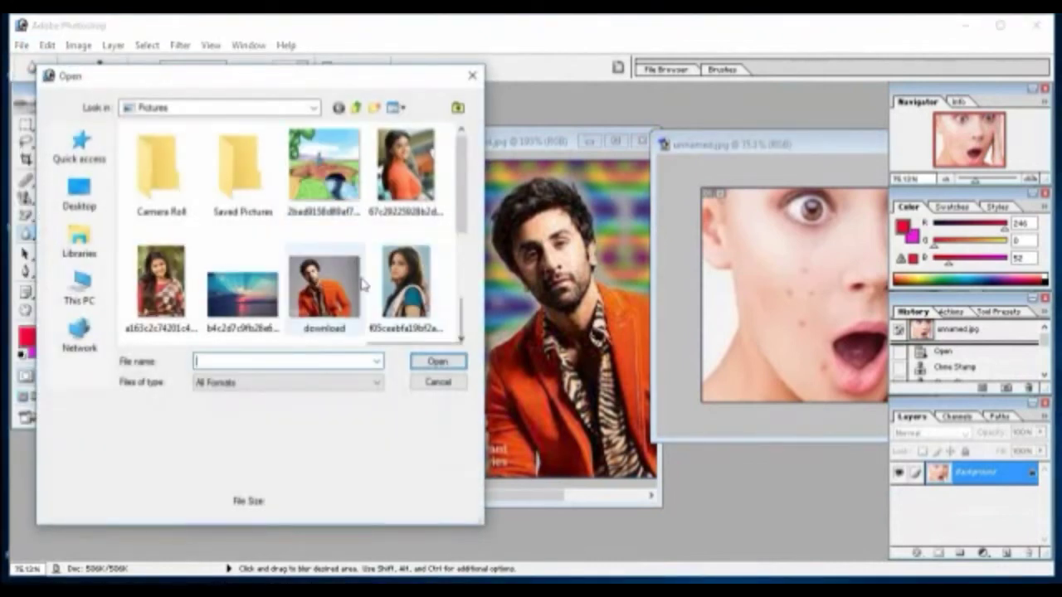
pyautogui.click(245, 286)
pyautogui.scroll(-1, 402, 317)
pyautogui.scroll(-1, 421, 316)
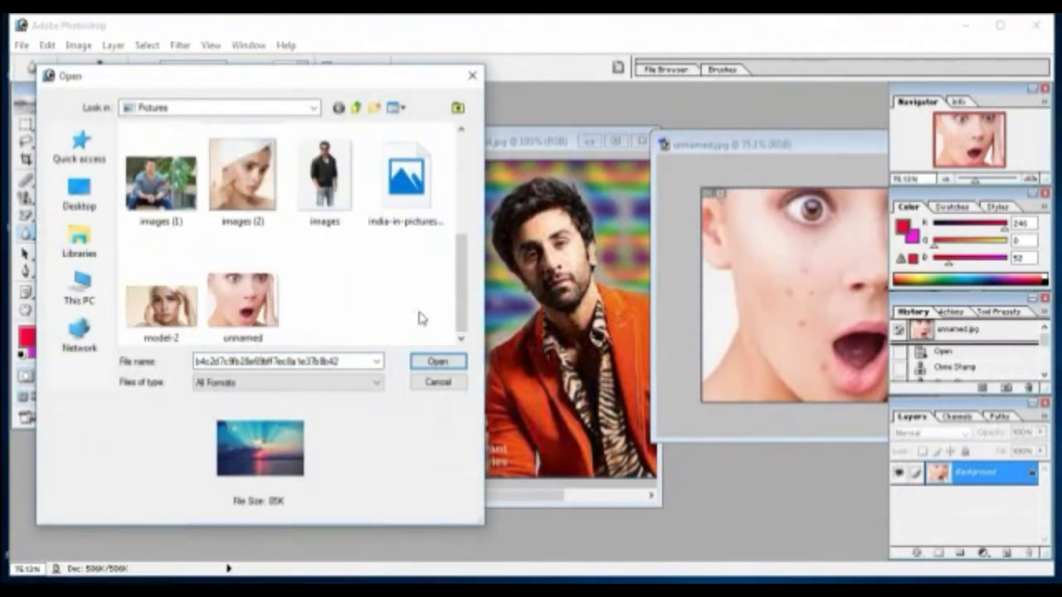
pyautogui.scroll(1, 422, 318)
pyautogui.moveTo(406, 299)
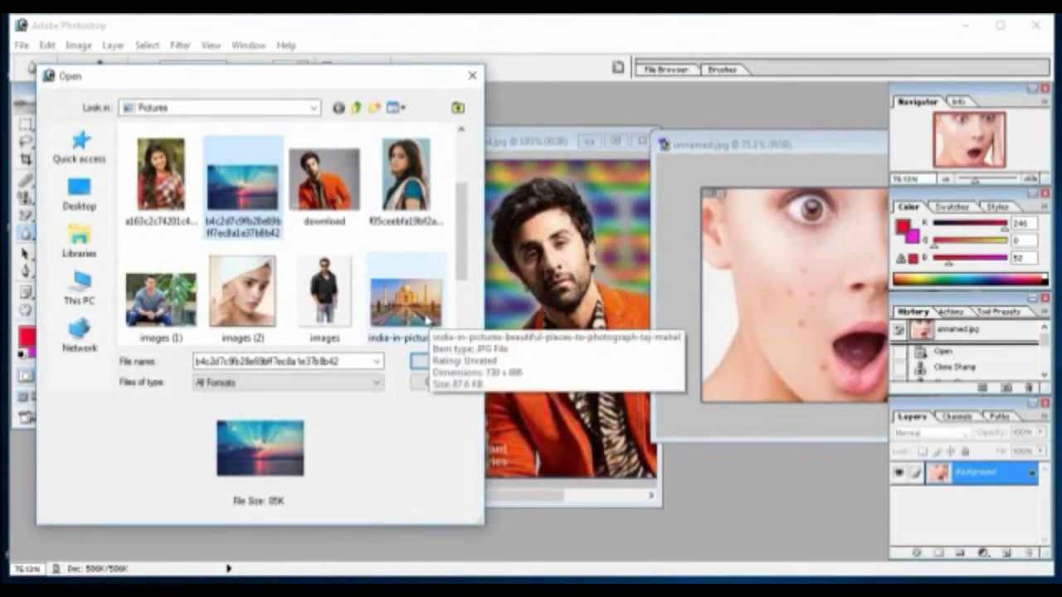
pyautogui.click(427, 320)
pyautogui.scroll(1, 338, 186)
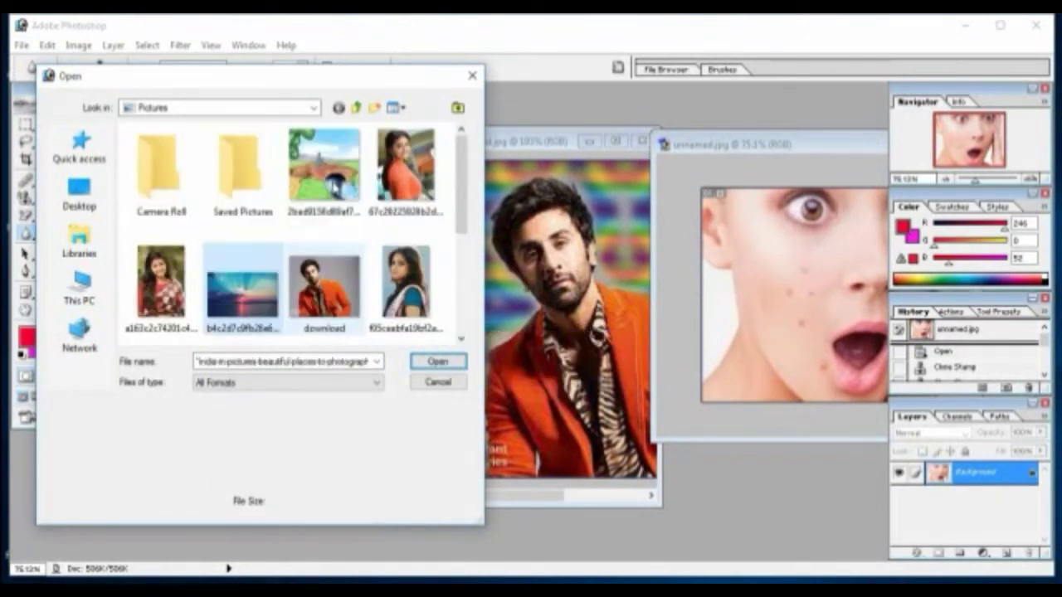
pyautogui.click(338, 186)
pyautogui.click(449, 362)
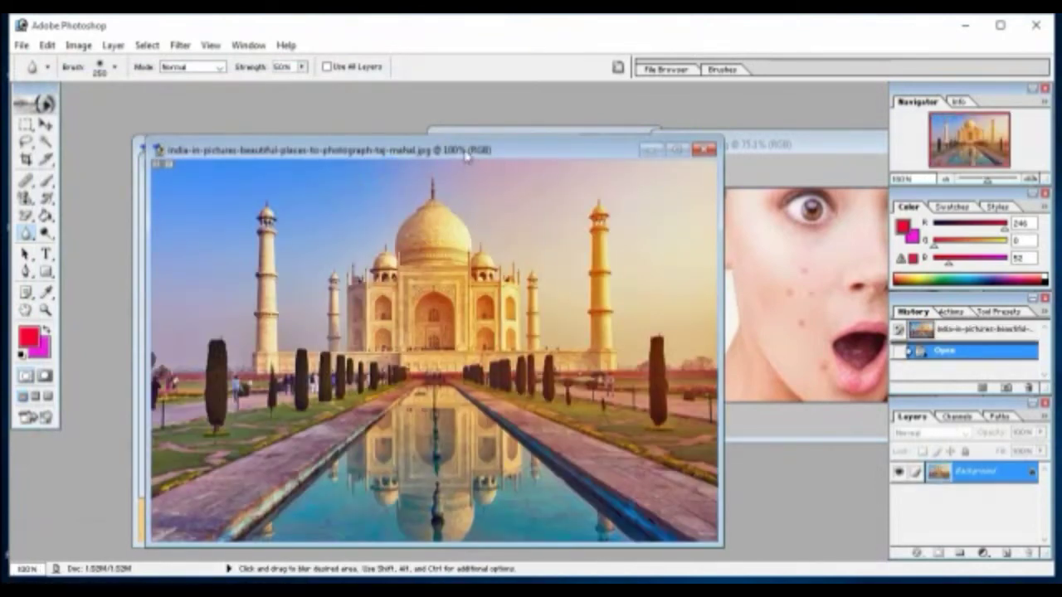
# - Rearrange the sunset and Taj Mahal windows, maximize the Taj Mahal photo, and revert its blur
pyautogui.moveTo(468, 158); pyautogui.dragTo(888, 186)
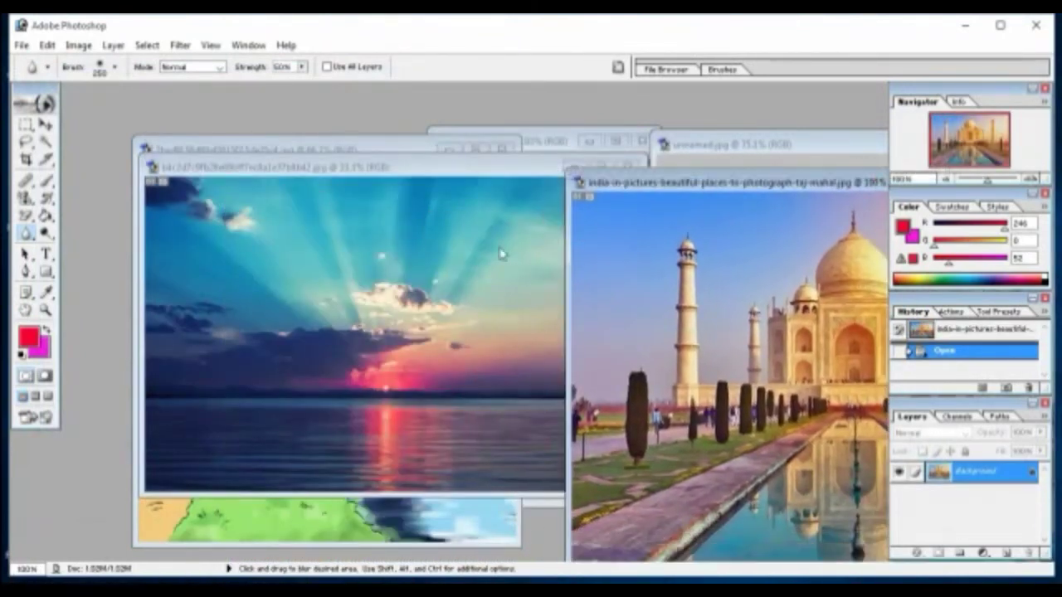
pyautogui.click(396, 187)
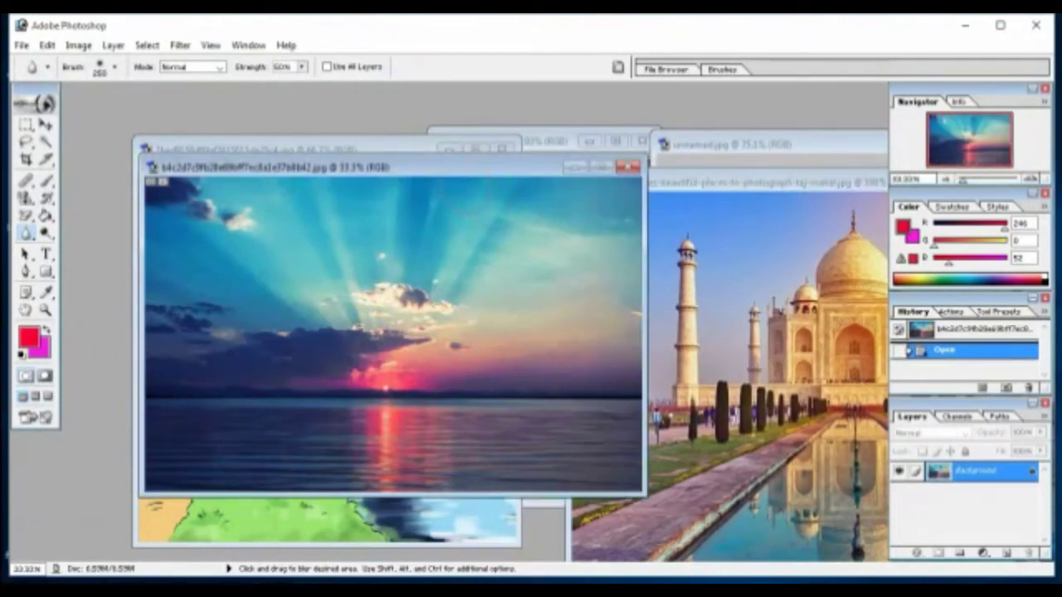
pyautogui.moveTo(419, 168)
pyautogui.mouseDown()
pyautogui.moveTo(391, 204)
pyautogui.moveTo(382, 141)
pyautogui.mouseUp()
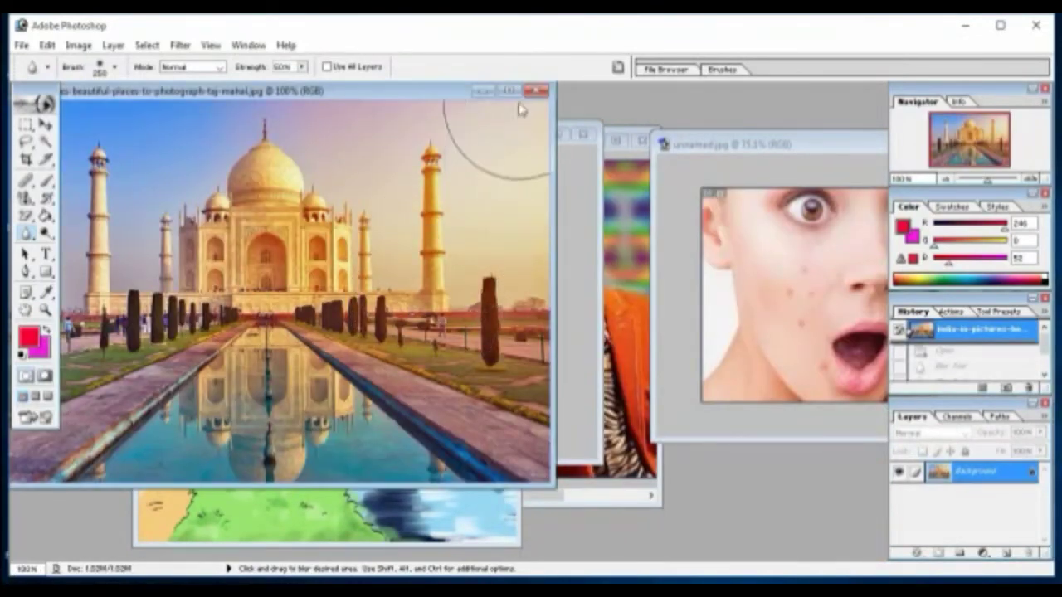
pyautogui.click(509, 91)
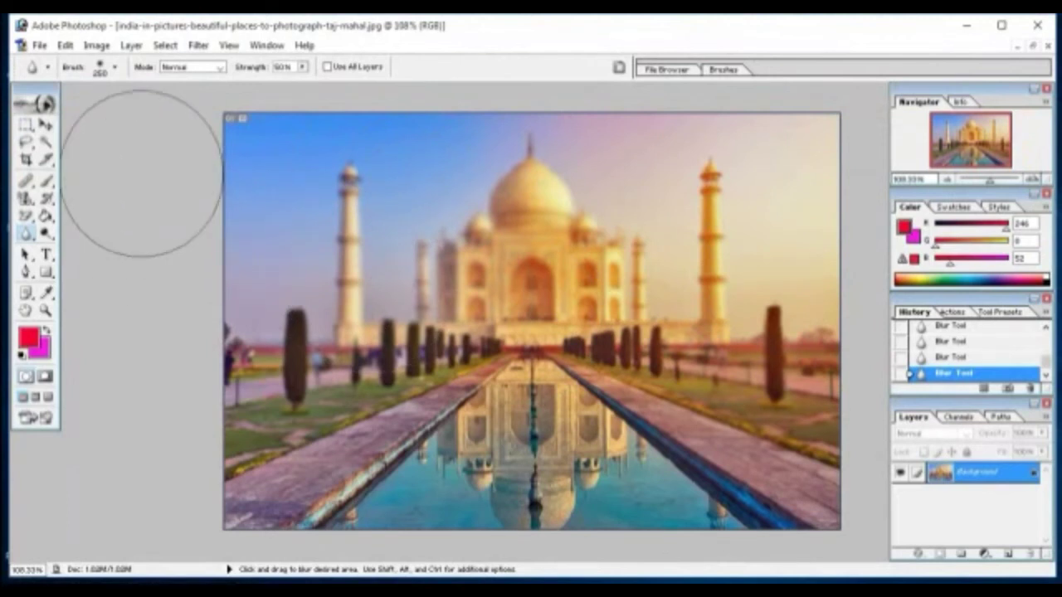
pyautogui.hotkey('ctrl', 'alt', 'z')
pyautogui.hotkey('ctrl', 'alt', 'z')
pyautogui.hotkey('ctrl', 'alt', 'z')
pyautogui.hotkey('shift', 'r')
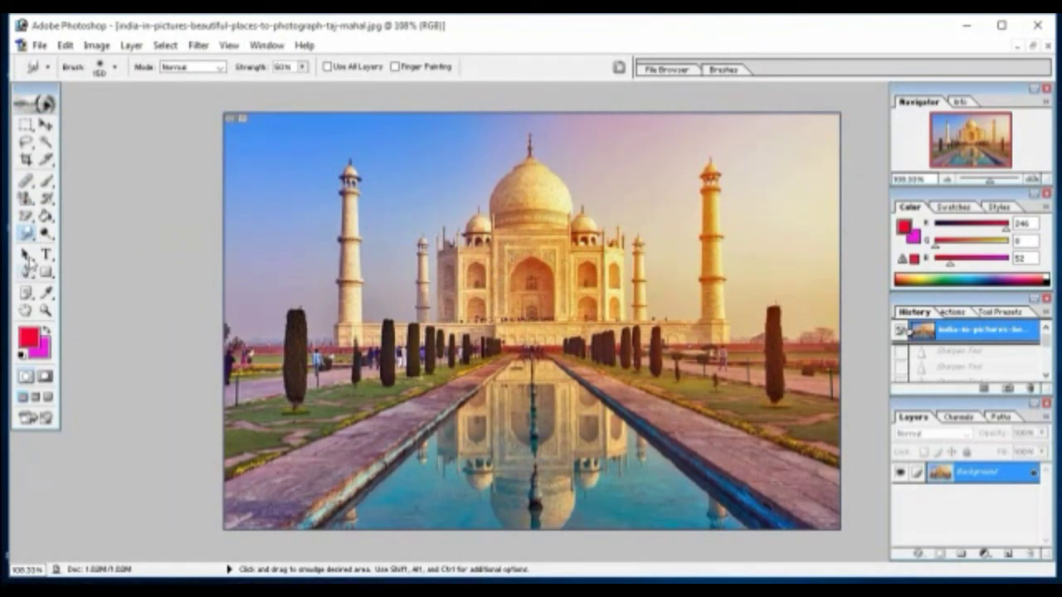
# - With the Sharpen tool, sharpen the left minarets, central dome, portal and left facade
pyautogui.moveTo(29, 235)
pyautogui.mouseDown()
pyautogui.moveTo(93, 242)
pyautogui.moveTo(86, 234)
pyautogui.mouseUp()
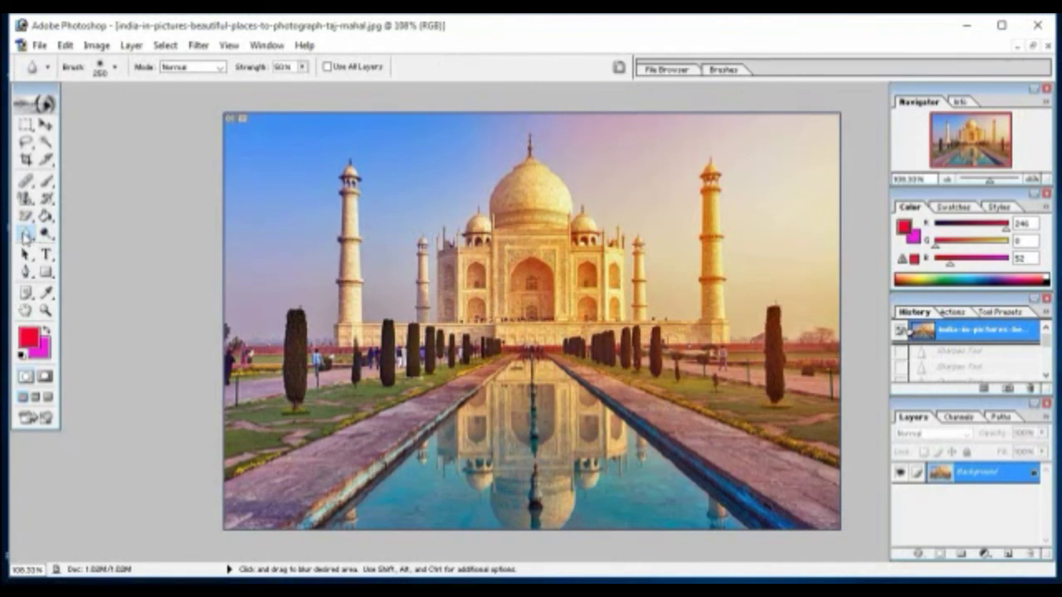
pyautogui.moveTo(23, 235); pyautogui.dragTo(88, 264)
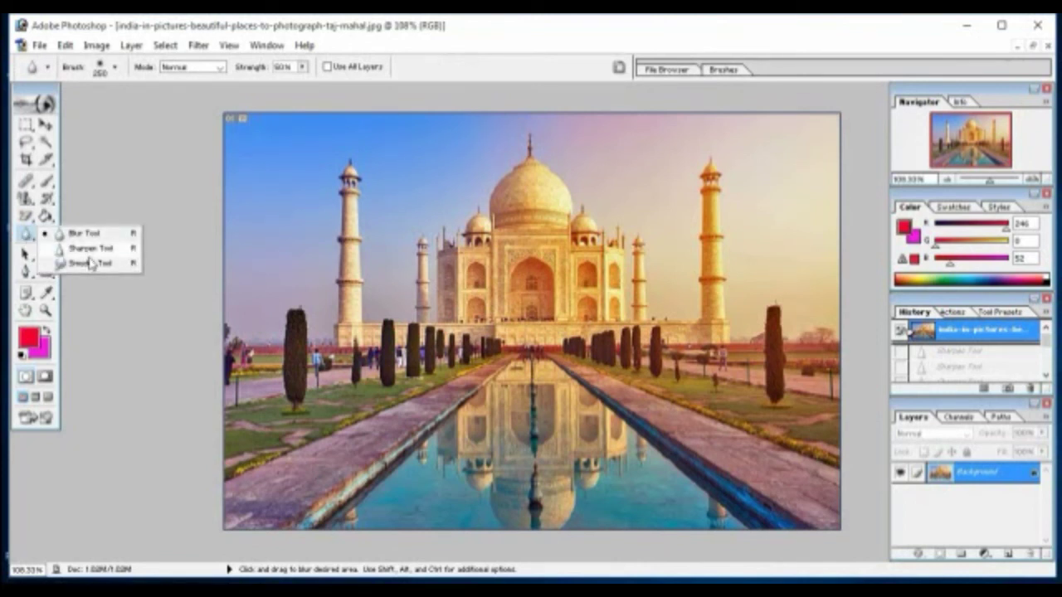
pyautogui.click(92, 249)
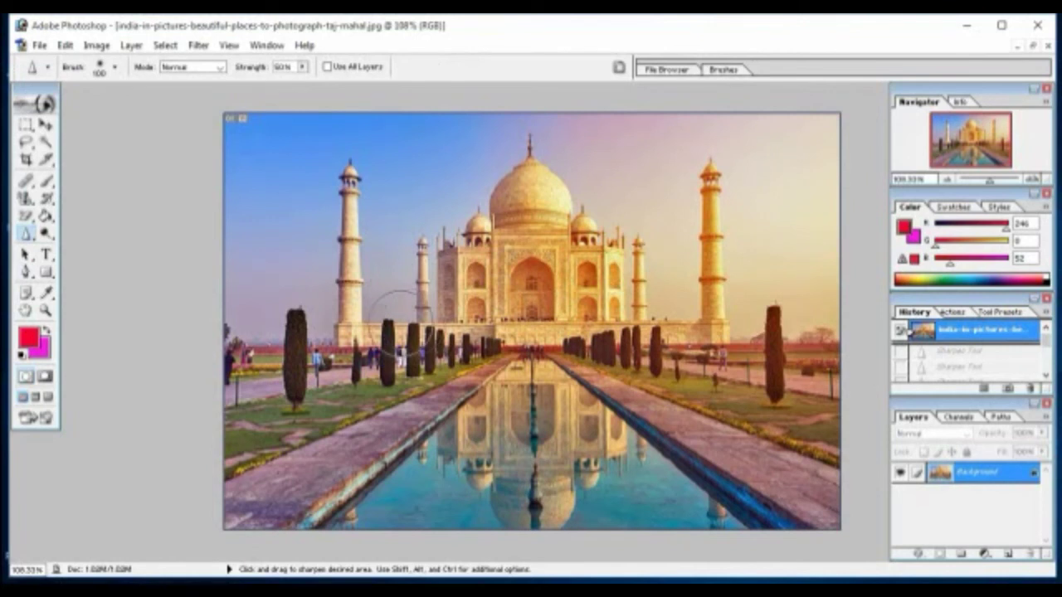
pyautogui.moveTo(344, 228); pyautogui.dragTo(346, 249)
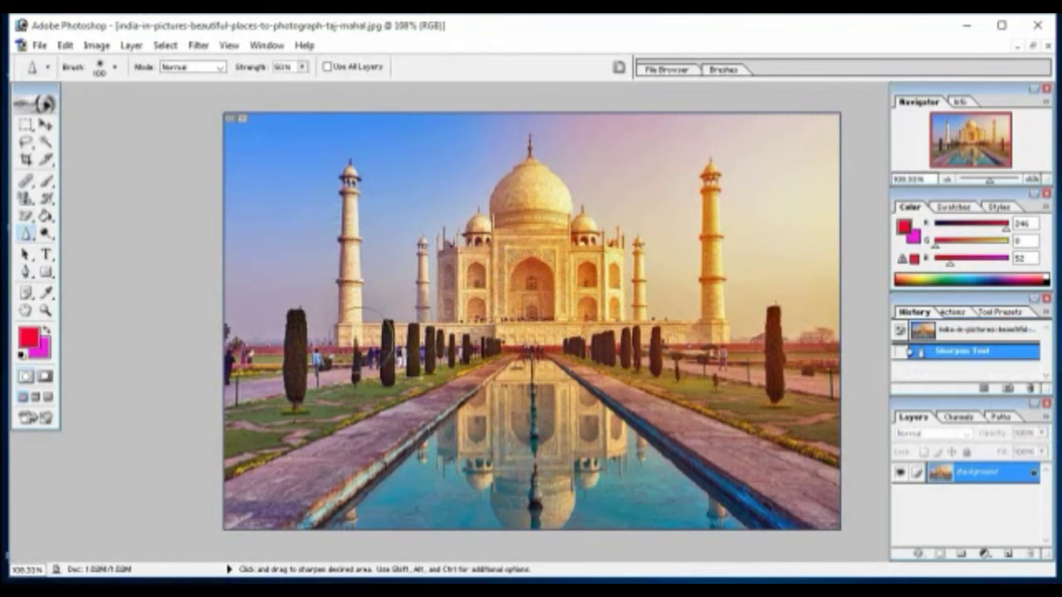
pyautogui.moveTo(428, 313); pyautogui.dragTo(428, 340)
pyautogui.moveTo(548, 208); pyautogui.dragTo(540, 286)
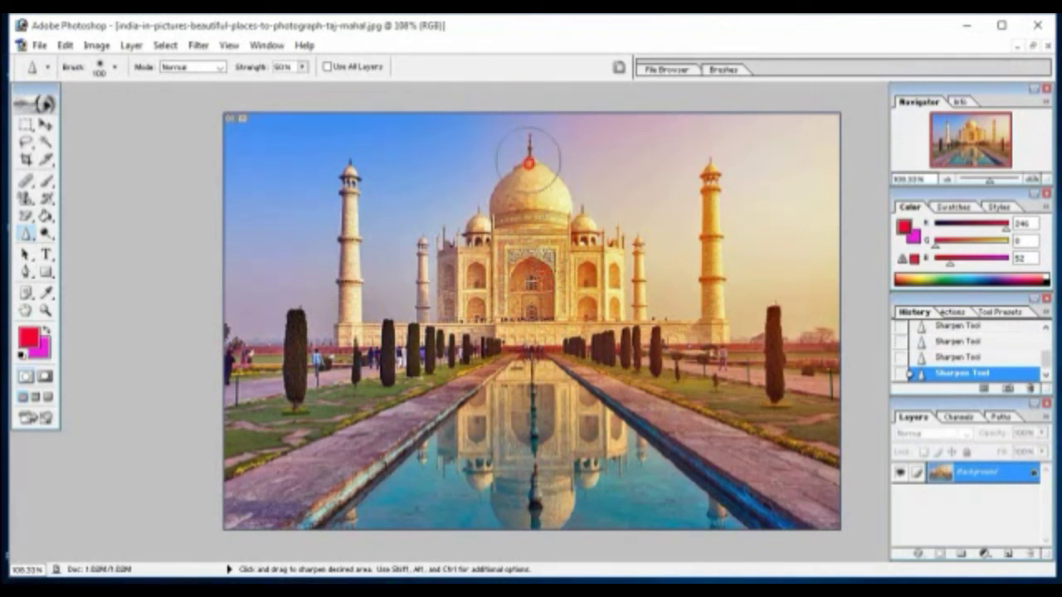
pyautogui.moveTo(531, 207)
pyautogui.mouseDown()
pyautogui.moveTo(563, 280)
pyautogui.moveTo(573, 194)
pyautogui.mouseUp()
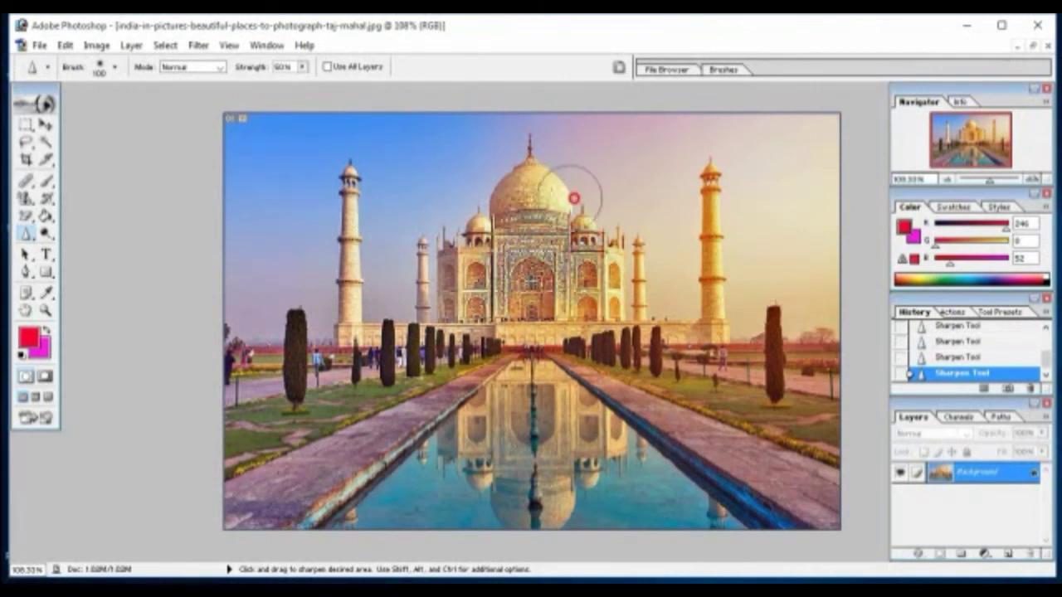
pyautogui.moveTo(423, 332)
pyautogui.mouseDown()
pyautogui.moveTo(435, 288)
pyautogui.moveTo(526, 218)
pyautogui.mouseUp()
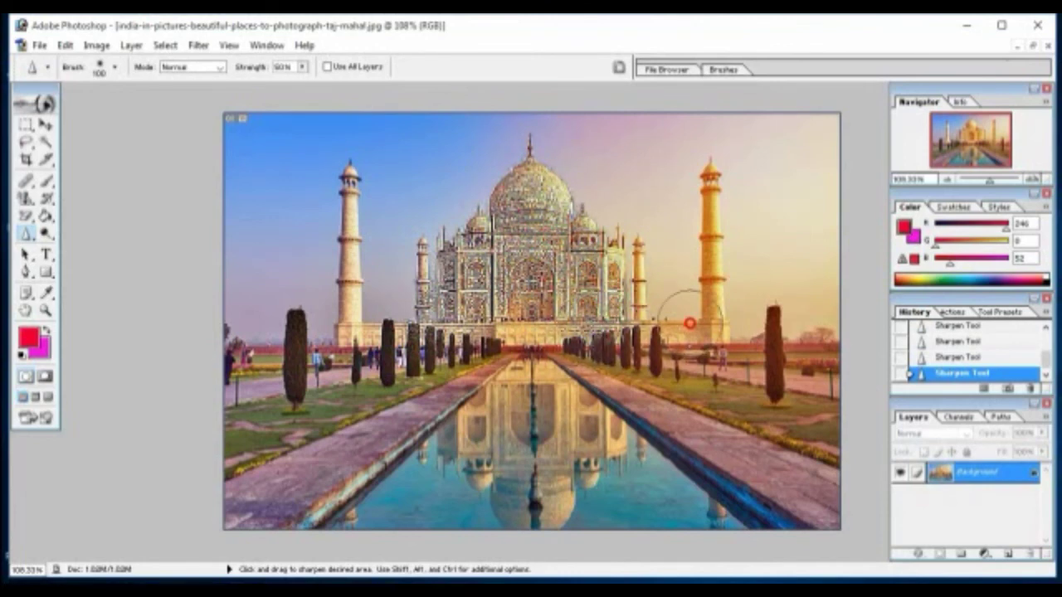
# - Sharpen the right minarets, dome, trees and walkway into a grainy texture
pyautogui.moveTo(618, 303)
pyautogui.mouseDown()
pyautogui.moveTo(705, 234)
pyautogui.moveTo(707, 182)
pyautogui.moveTo(722, 316)
pyautogui.mouseUp()
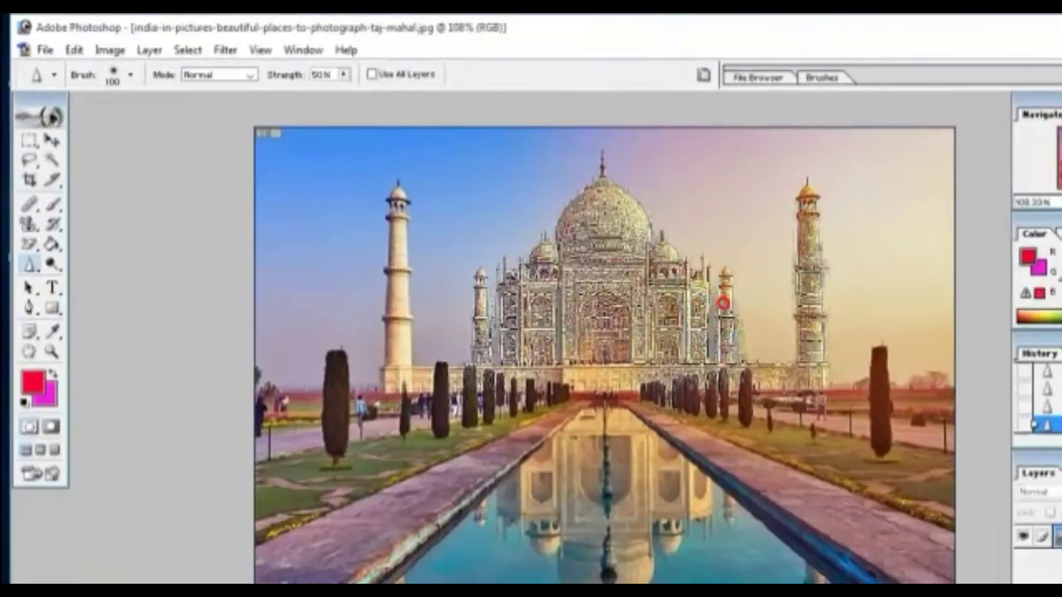
pyautogui.moveTo(722, 357)
pyautogui.mouseDown()
pyautogui.moveTo(726, 307)
pyautogui.moveTo(599, 362)
pyautogui.moveTo(554, 341)
pyautogui.mouseUp()
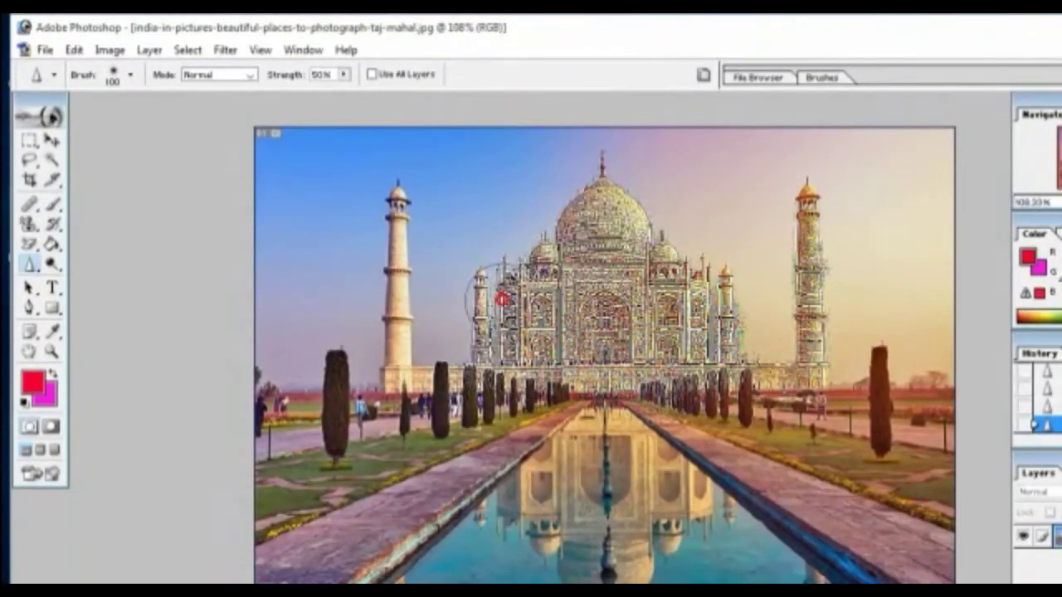
pyautogui.moveTo(502, 299)
pyautogui.mouseDown()
pyautogui.moveTo(590, 178)
pyautogui.moveTo(649, 225)
pyautogui.mouseUp()
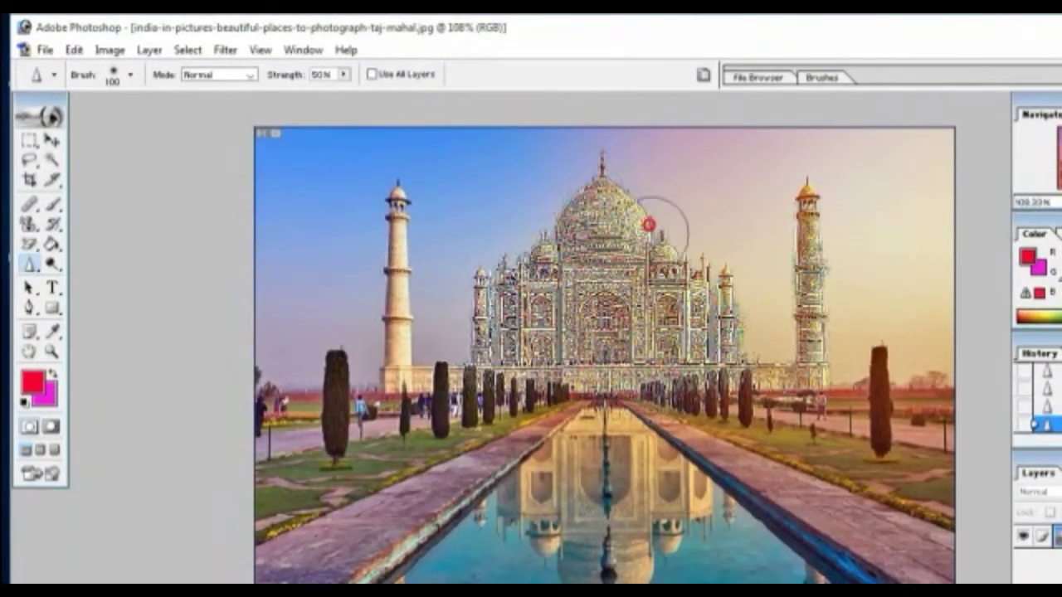
pyautogui.moveTo(397, 361)
pyautogui.mouseDown()
pyautogui.moveTo(397, 233)
pyautogui.moveTo(403, 374)
pyautogui.moveTo(428, 379)
pyautogui.moveTo(569, 218)
pyautogui.moveTo(609, 211)
pyautogui.moveTo(772, 340)
pyautogui.moveTo(761, 357)
pyautogui.moveTo(404, 388)
pyautogui.moveTo(773, 384)
pyautogui.moveTo(806, 301)
pyautogui.moveTo(808, 208)
pyautogui.mouseUp()
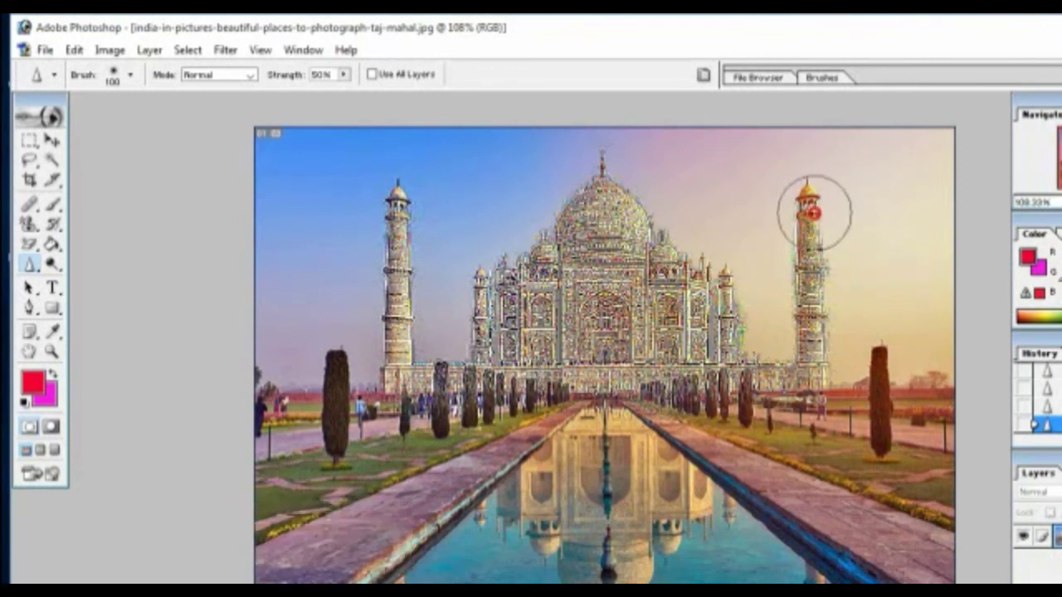
pyautogui.moveTo(350, 475)
pyautogui.mouseDown()
pyautogui.moveTo(244, 498)
pyautogui.moveTo(336, 472)
pyautogui.mouseUp()
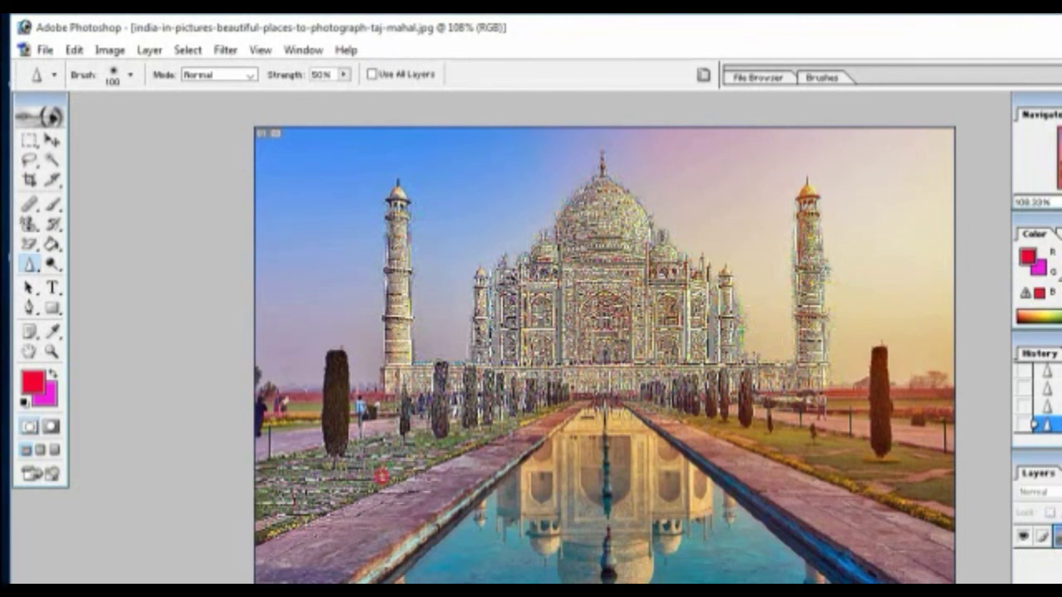
pyautogui.moveTo(296, 507); pyautogui.dragTo(248, 496)
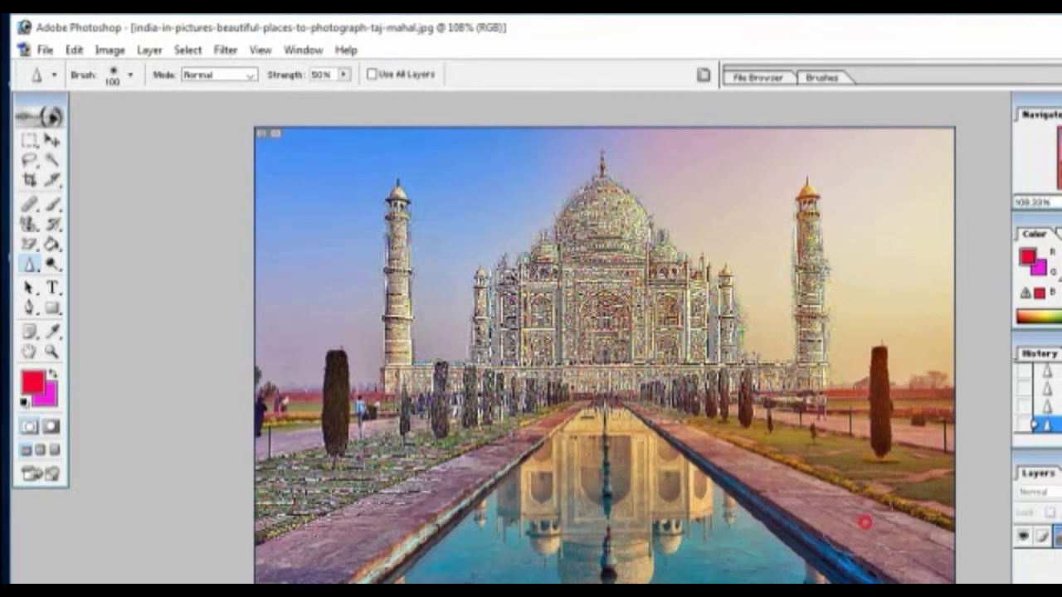
pyautogui.moveTo(926, 541); pyautogui.dragTo(838, 480)
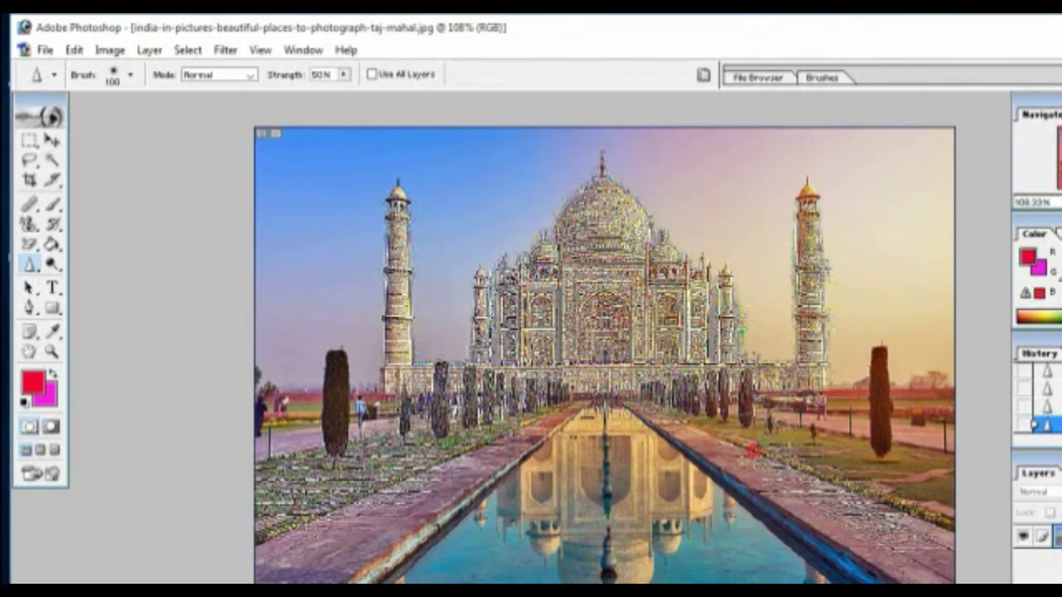
pyautogui.moveTo(752, 450); pyautogui.dragTo(687, 393)
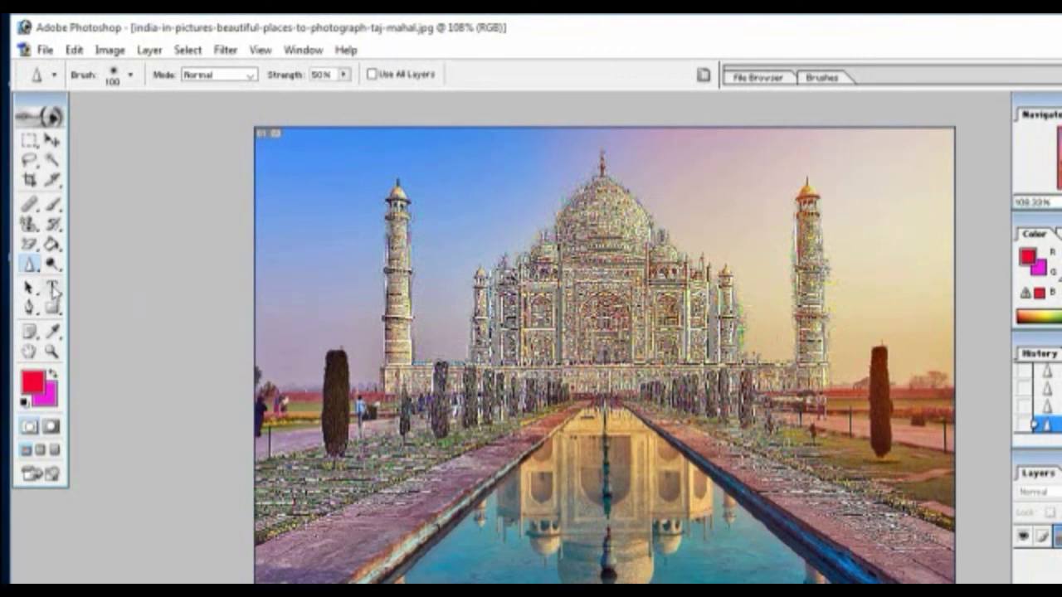
# - Using the Smudge tool at brush size 90, smear both minaret caps into the sky
pyautogui.click(27, 268)
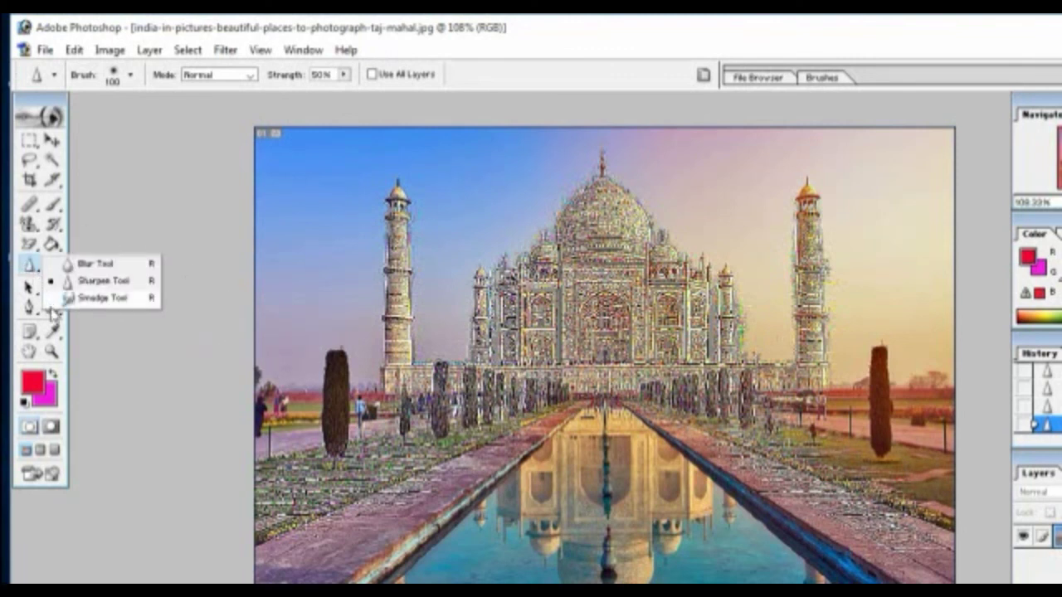
pyautogui.click(93, 298)
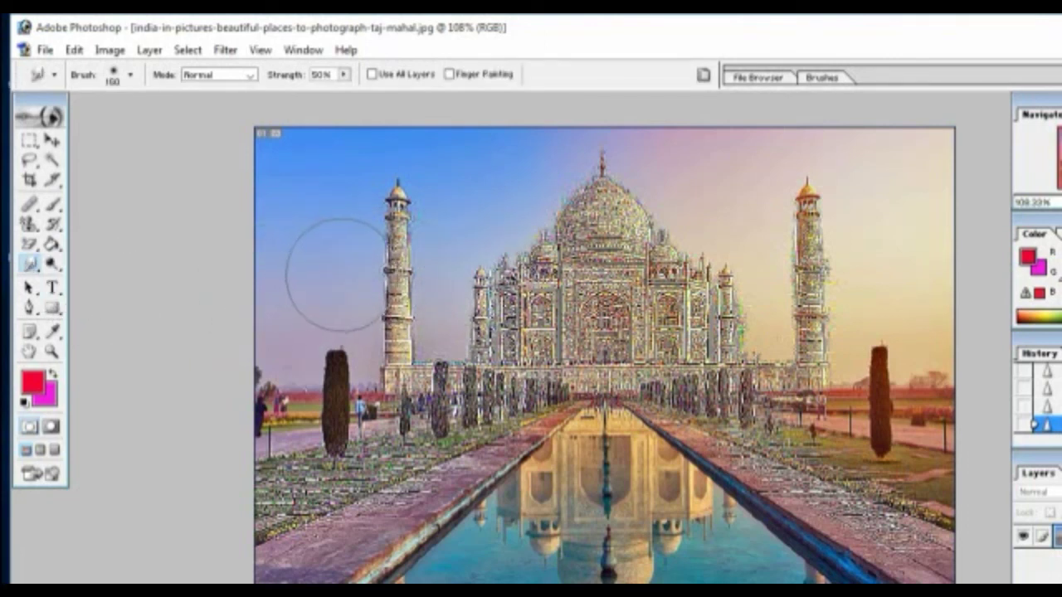
pyautogui.press('[')
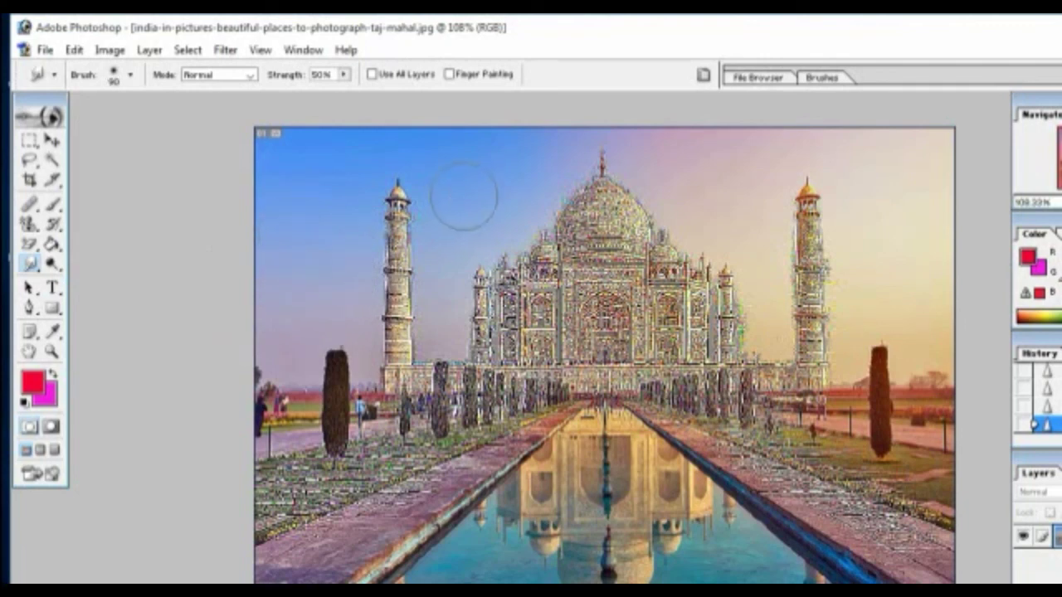
pyautogui.moveTo(398, 267); pyautogui.dragTo(430, 191)
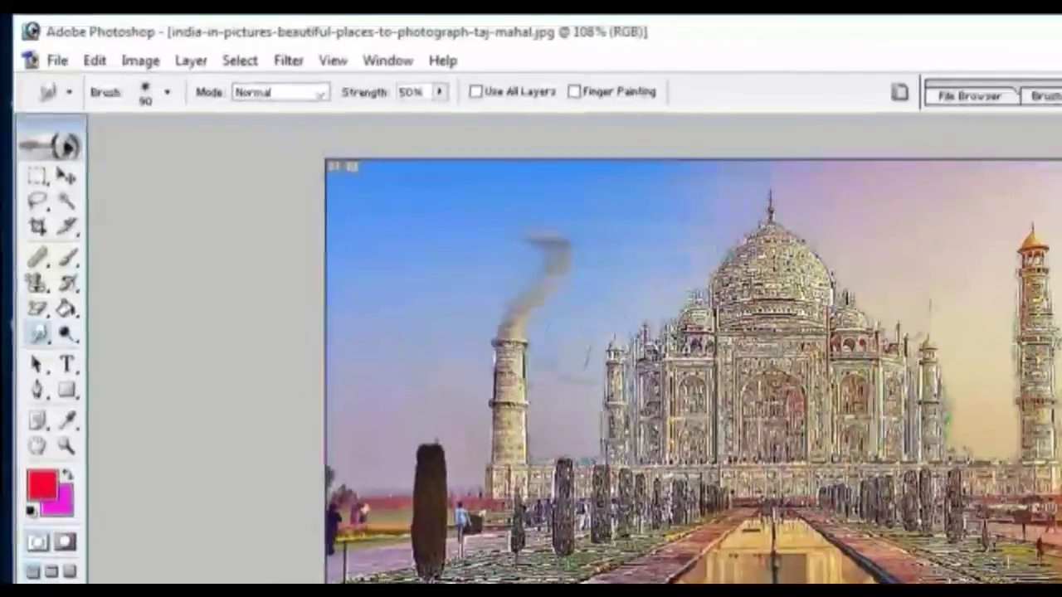
pyautogui.moveTo(1012, 221); pyautogui.dragTo(1007, 218)
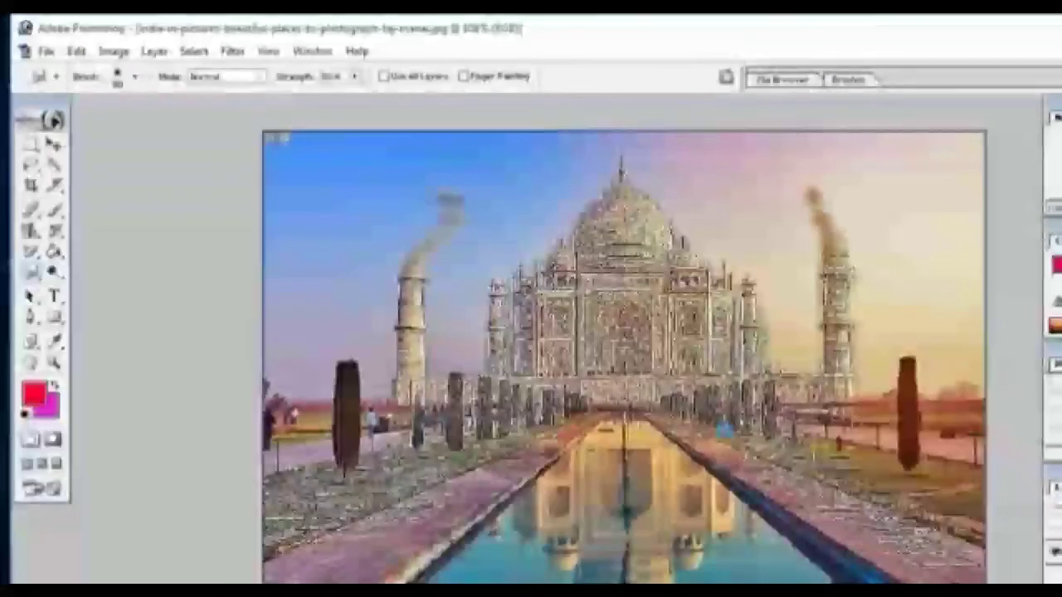
# - Smudge the pool reflection, left minaret and dome into soft streaks, then return to the Blur tool
pyautogui.moveTo(639, 531)
pyautogui.mouseDown()
pyautogui.moveTo(722, 432)
pyautogui.moveTo(760, 342)
pyautogui.mouseUp()
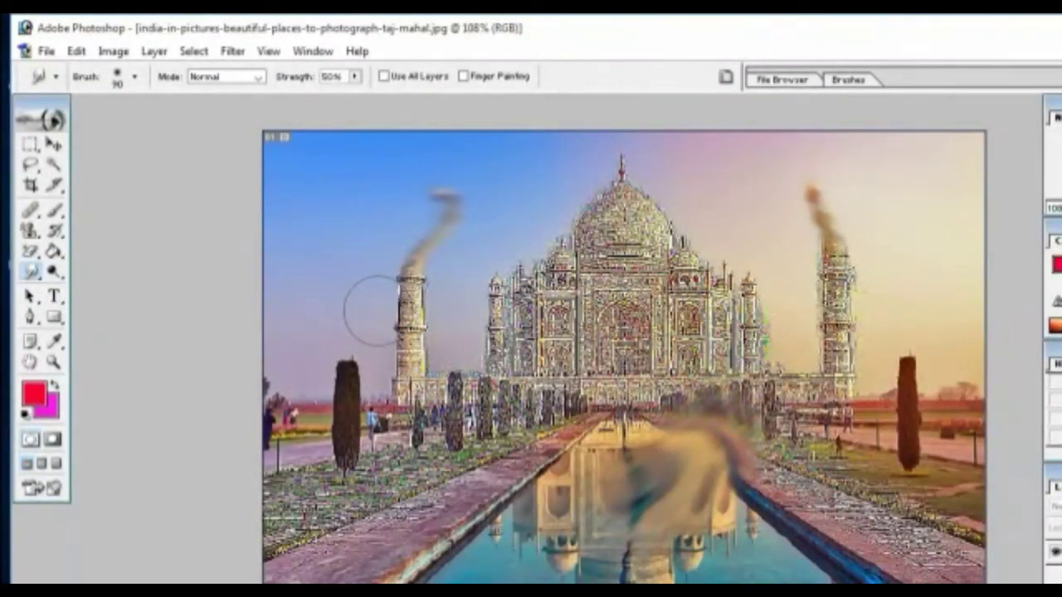
pyautogui.moveTo(409, 303); pyautogui.dragTo(395, 244)
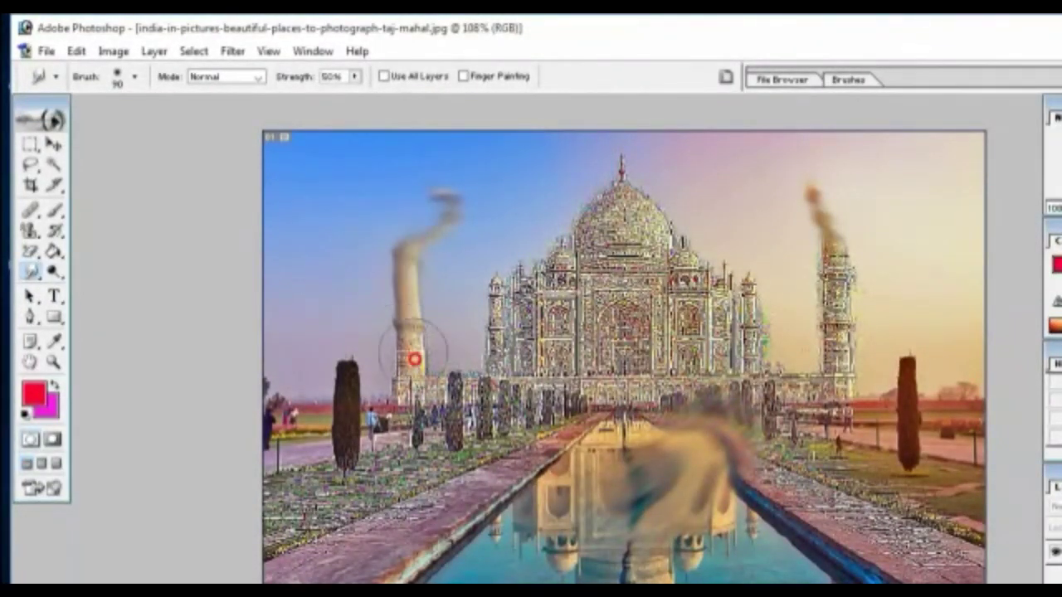
pyautogui.moveTo(414, 358); pyautogui.dragTo(397, 274)
pyautogui.moveTo(674, 233); pyautogui.dragTo(574, 390)
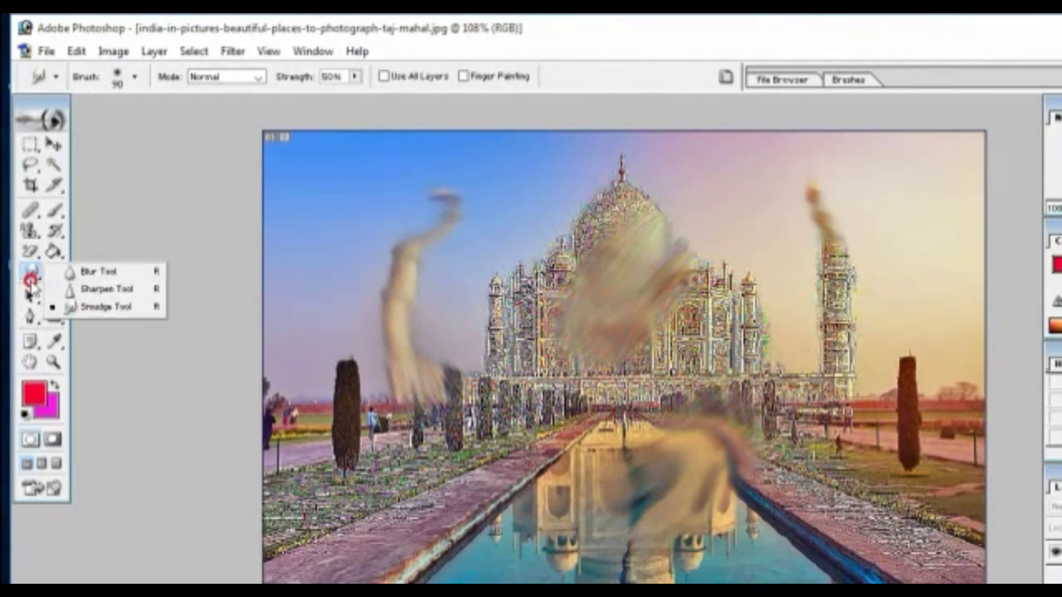
pyautogui.moveTo(30, 279); pyautogui.dragTo(105, 273)
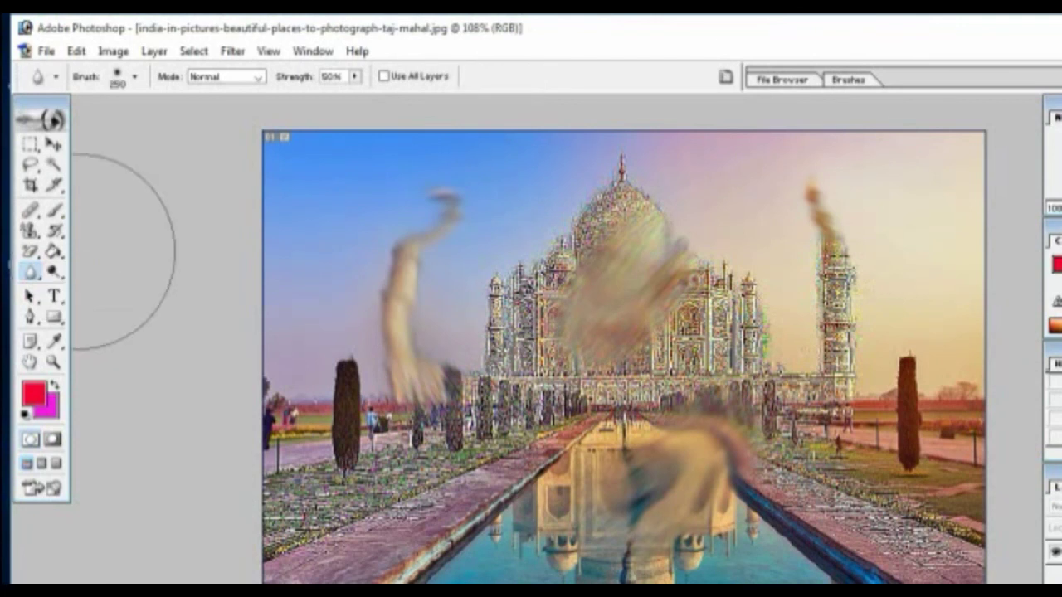